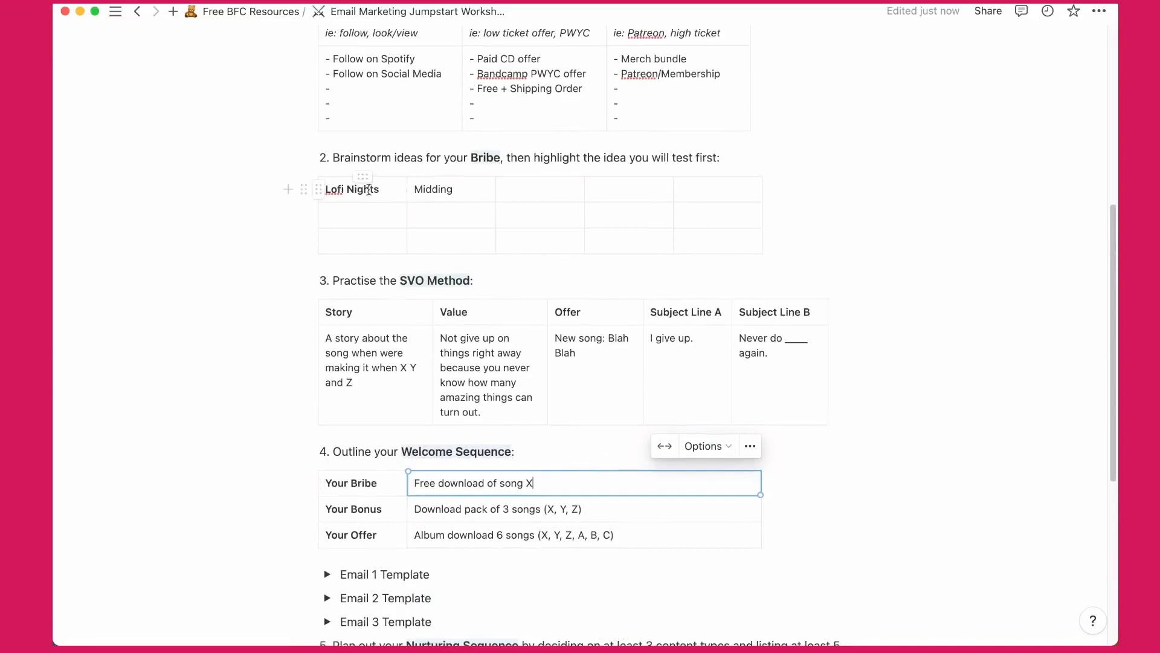
Review the bribe, bonus and offer rows in the Welcome Sequence table of section 4.
{"action": "scroll", "coordinate": [381, 190], "scroll_direction": "down", "scroll_amount": 5}
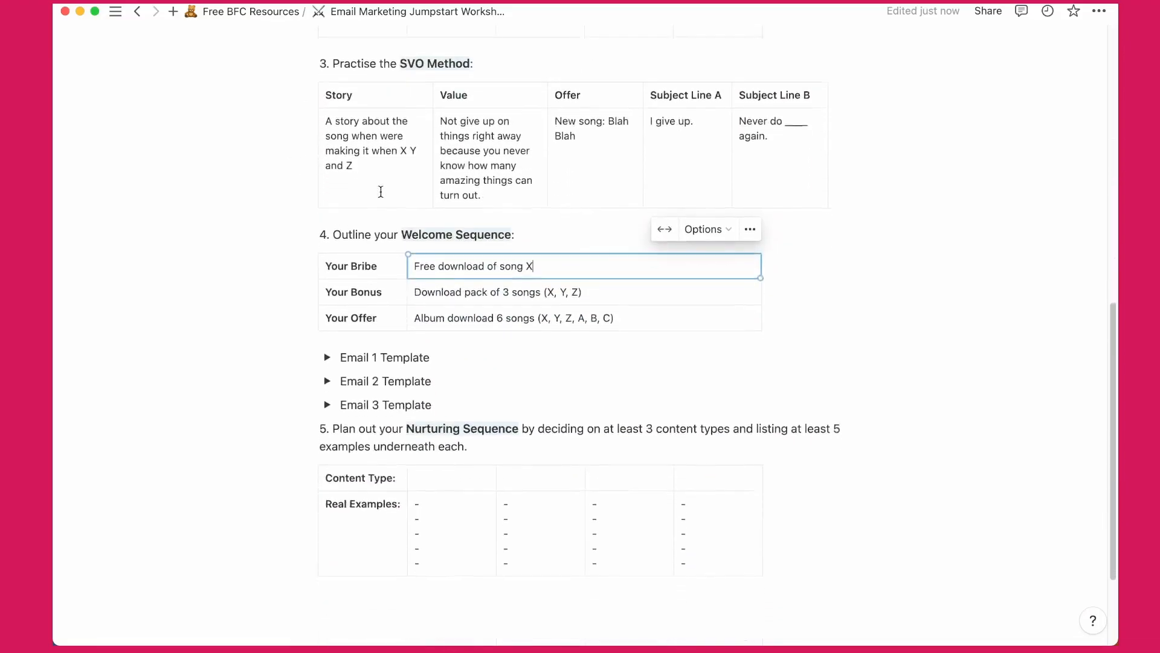
{"action": "left_click", "coordinate": [388, 281]}
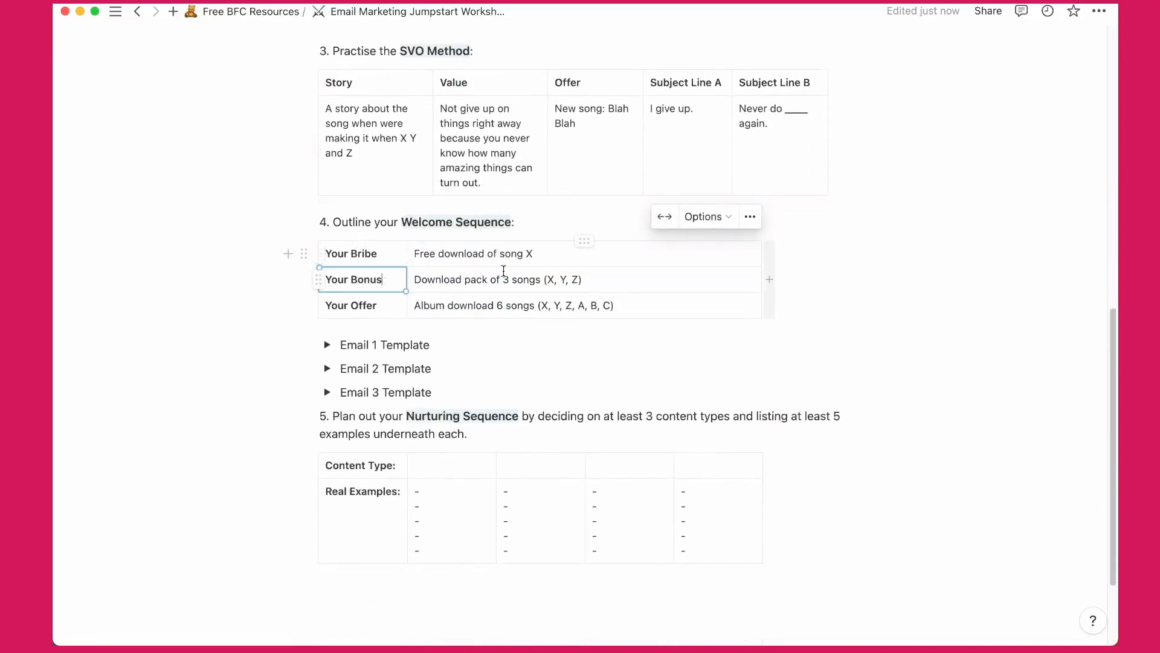
{"action": "triple_click", "coordinate": [470, 255]}
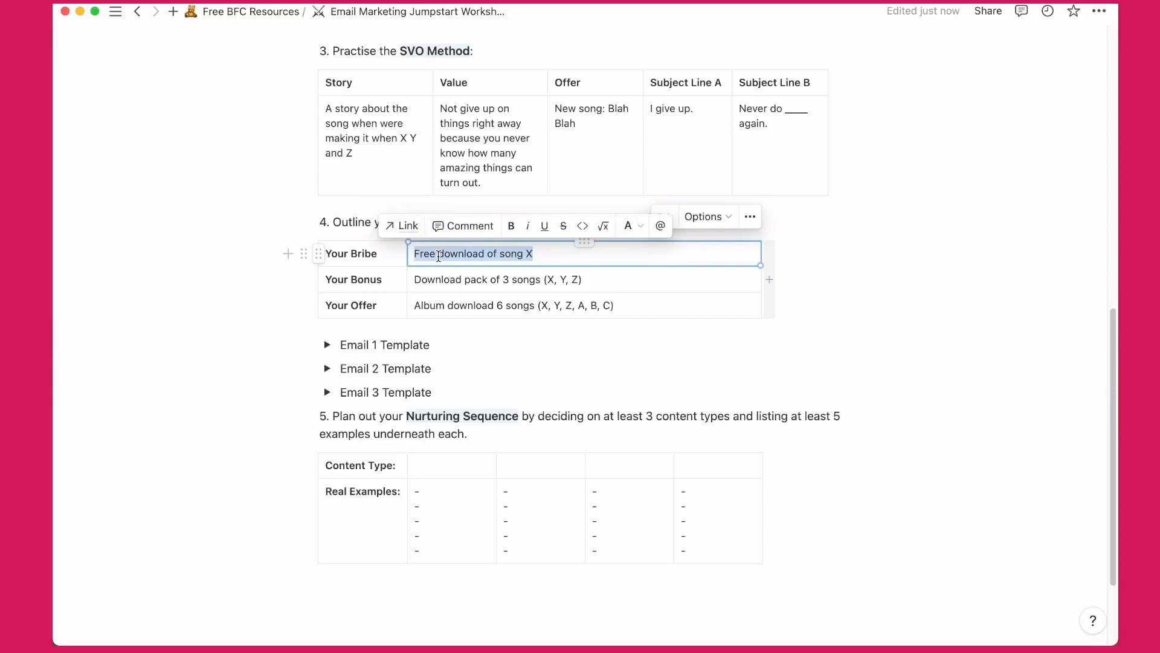
{"action": "triple_click", "coordinate": [439, 254]}
{"action": "triple_click", "coordinate": [467, 253]}
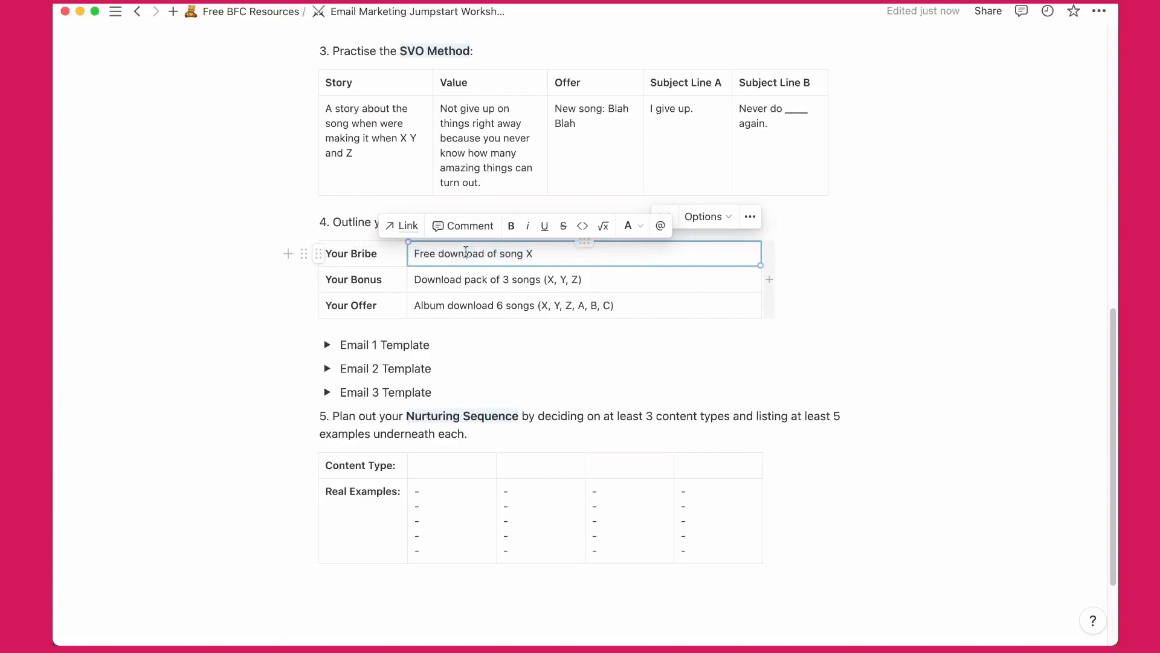
{"action": "left_click", "coordinate": [384, 279]}
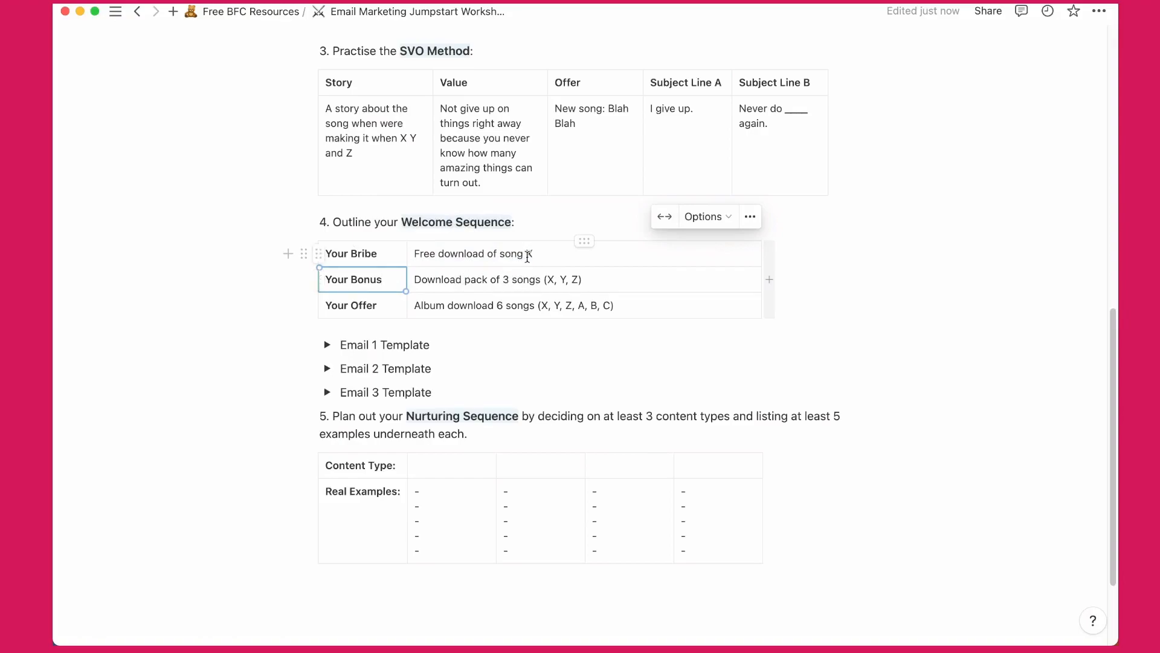
{"action": "double_click", "coordinate": [521, 283]}
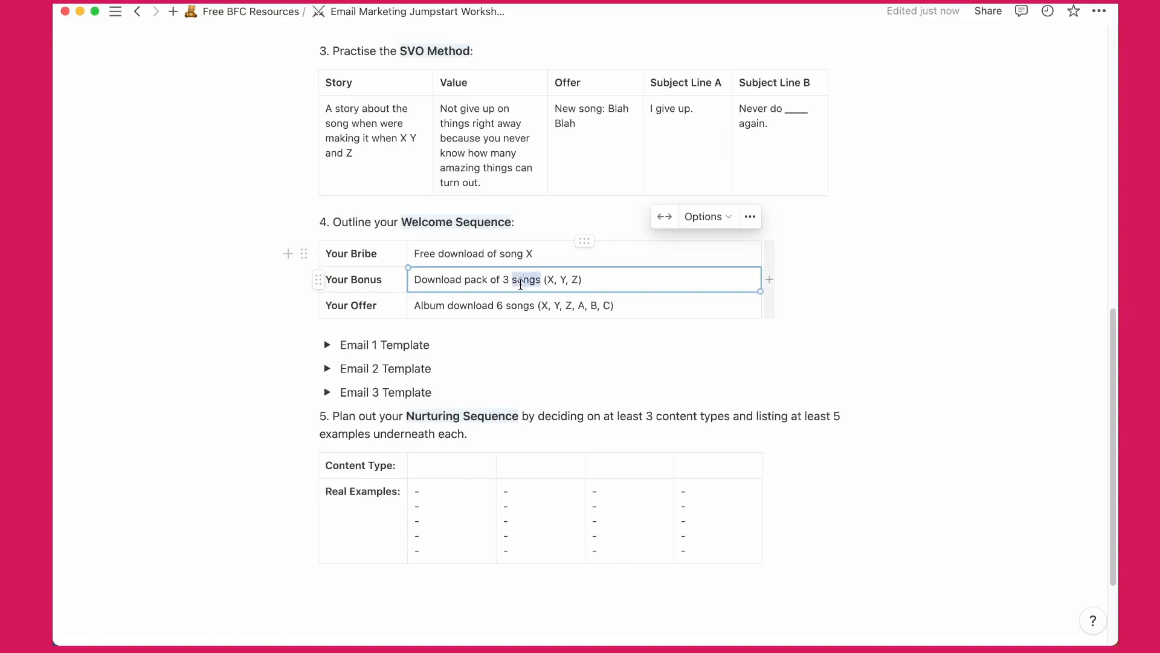
{"action": "triple_click", "coordinate": [521, 283]}
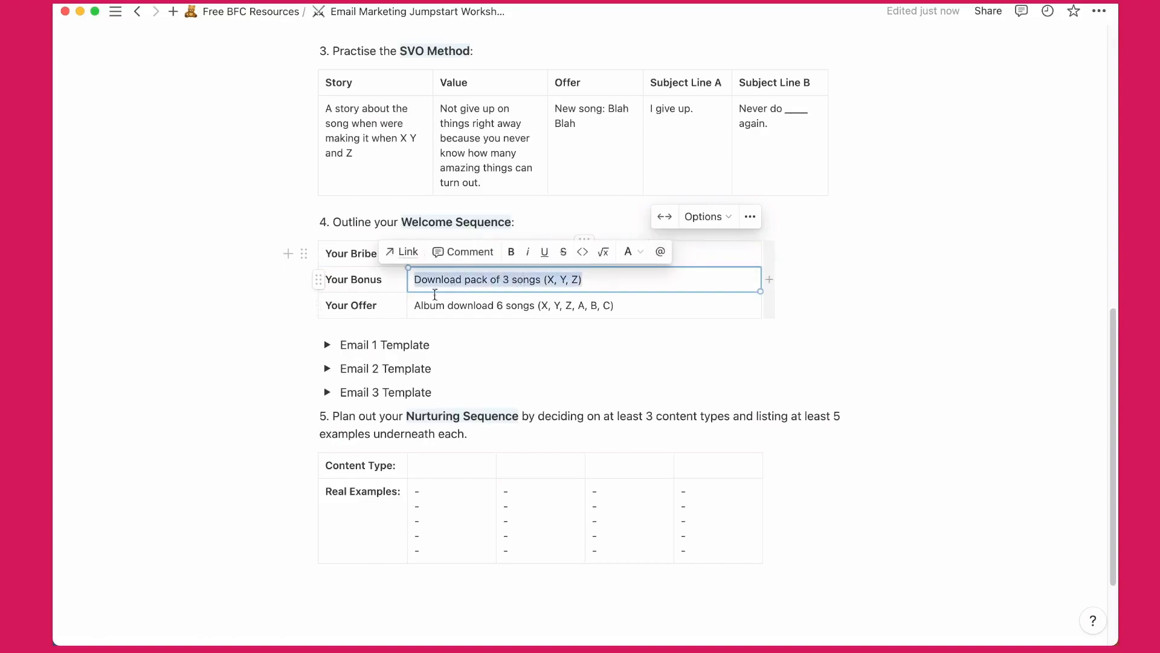
{"action": "double_click", "coordinate": [354, 305]}
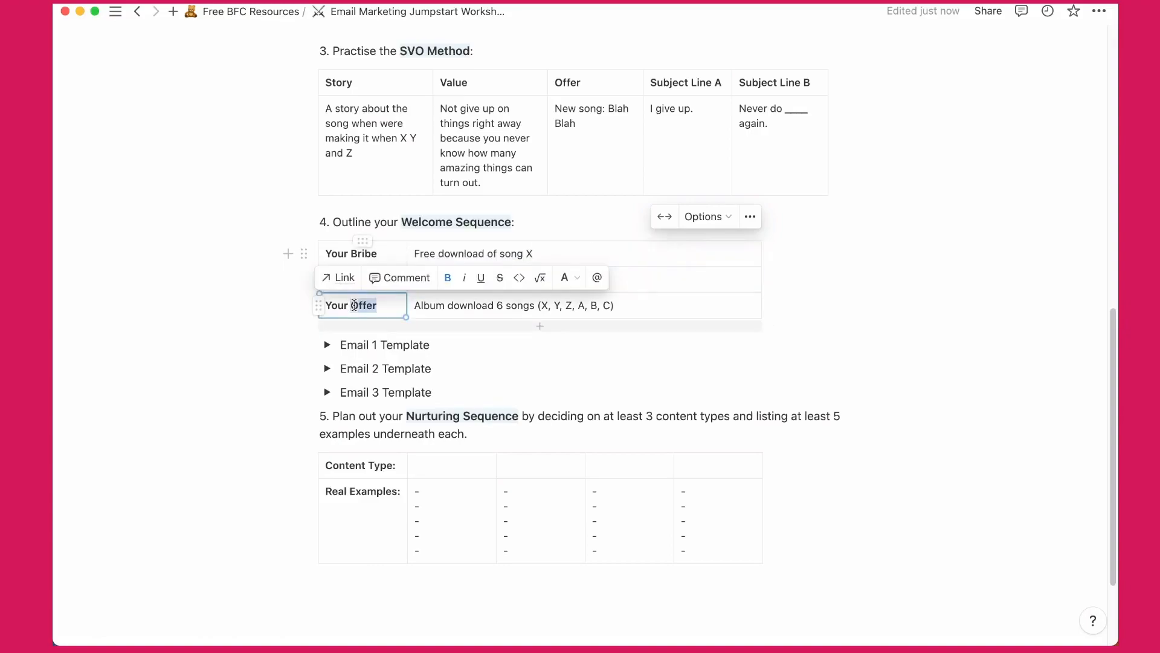
{"action": "left_click", "coordinate": [382, 250]}
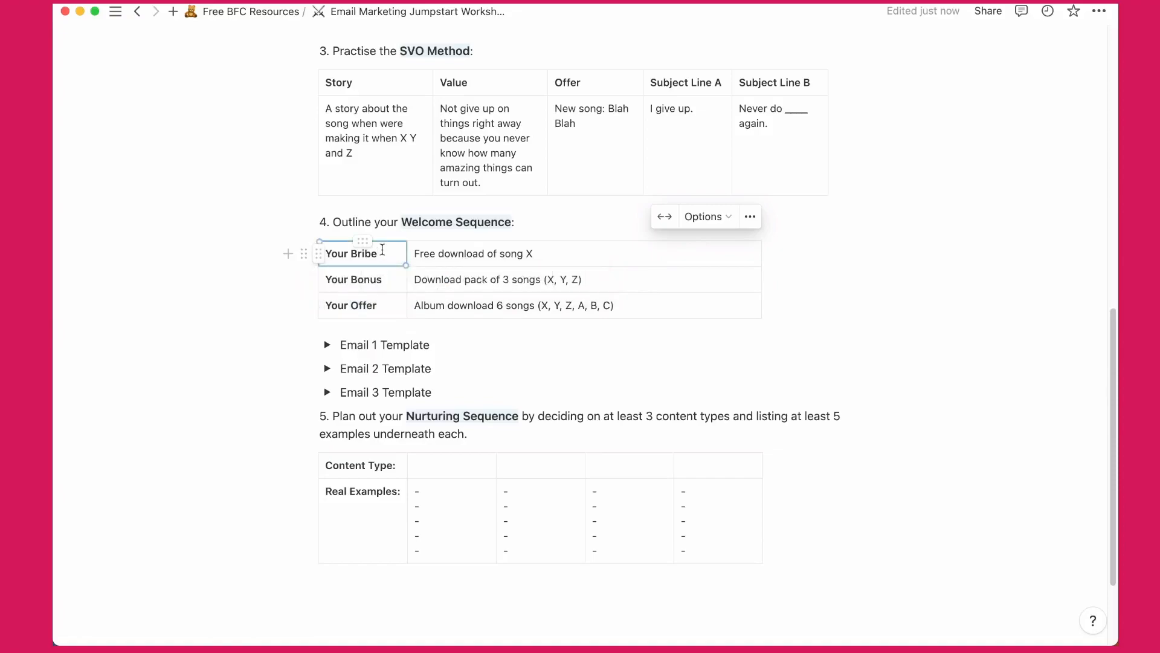
Compare the album download offer with the free song bribe in the Welcome Sequence table.
{"action": "left_click", "coordinate": [452, 303]}
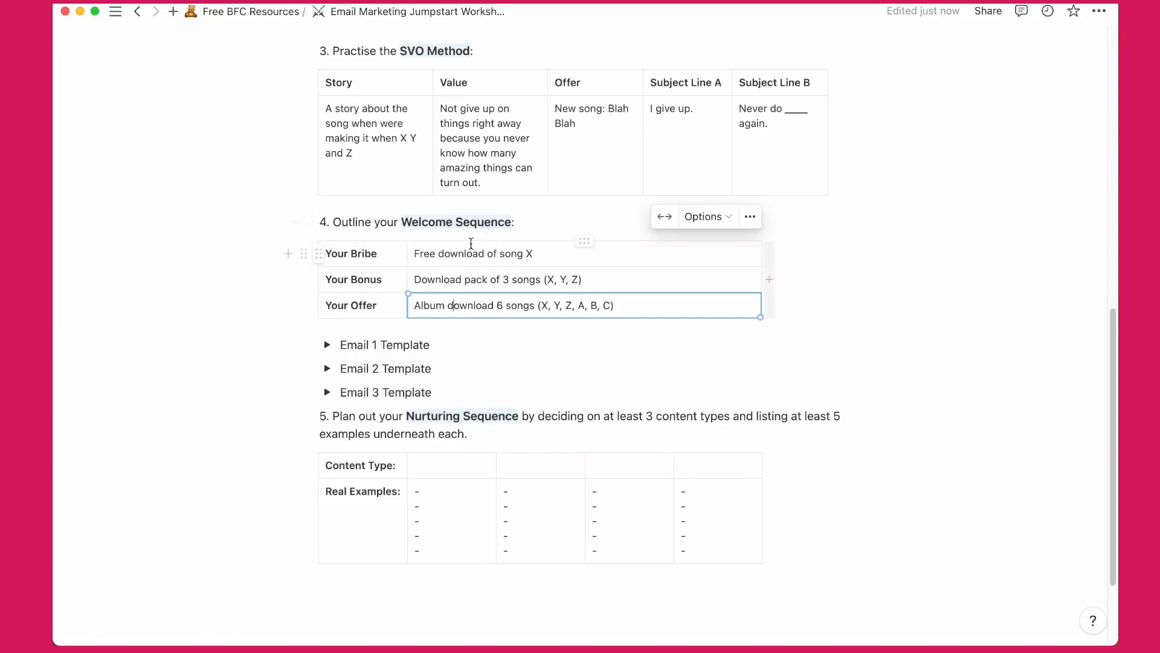
{"action": "left_click", "coordinate": [533, 253]}
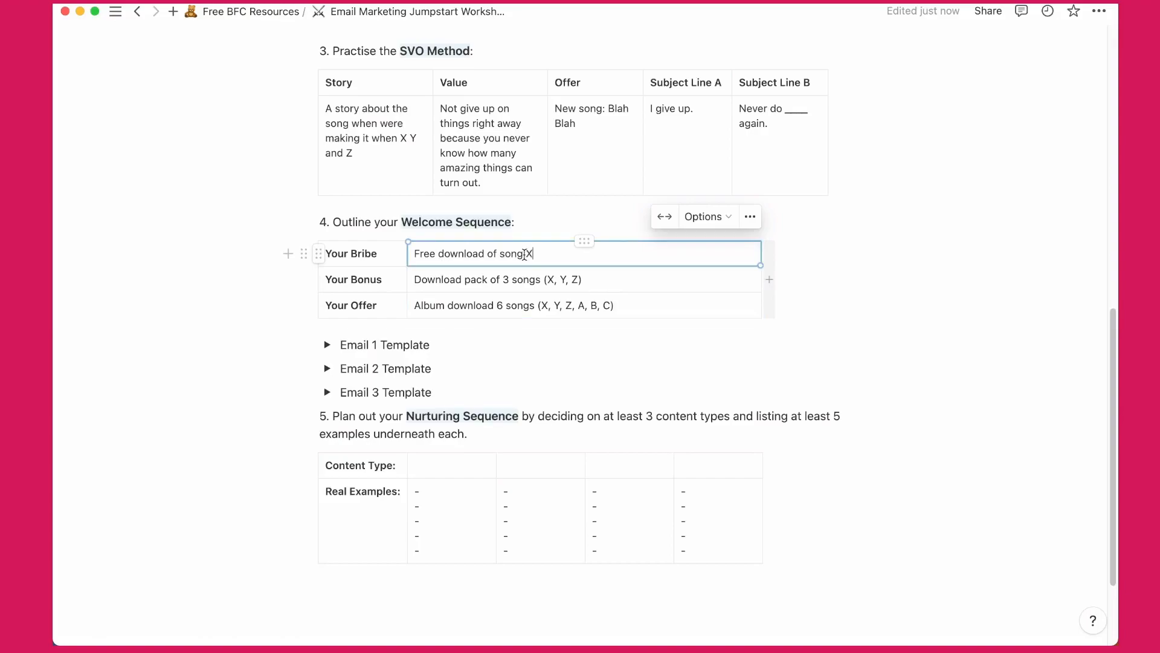
{"action": "left_click_drag", "start_coordinate": [524, 253], "coordinate": [538, 265]}
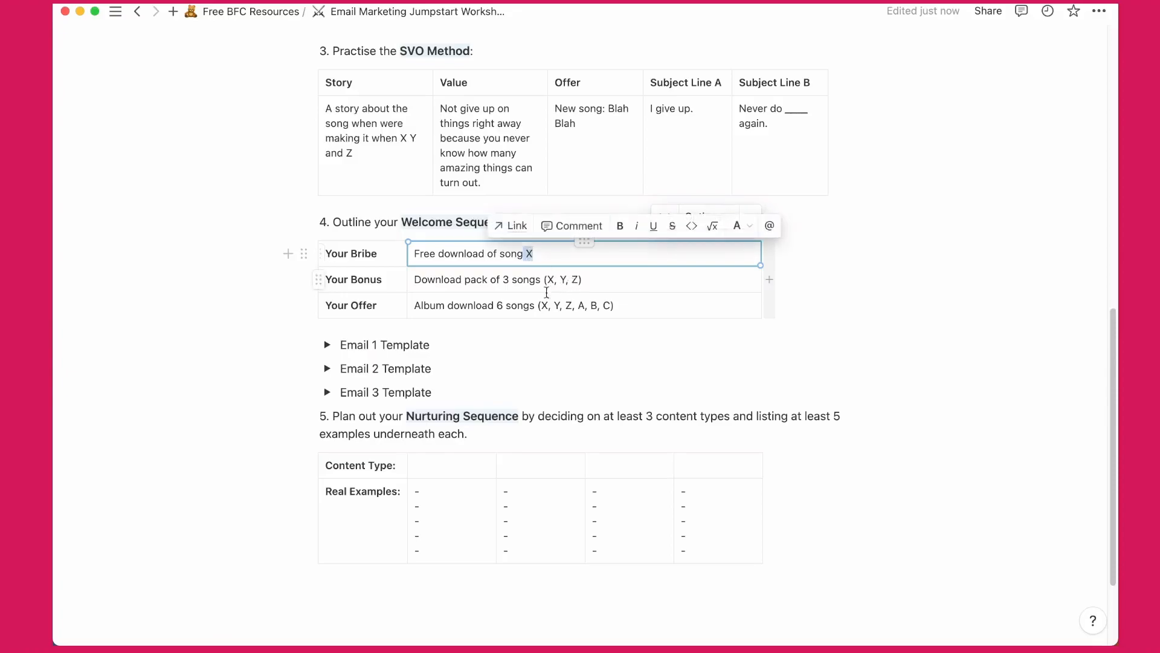
{"action": "double_click", "coordinate": [454, 306]}
{"action": "triple_click", "coordinate": [454, 305]}
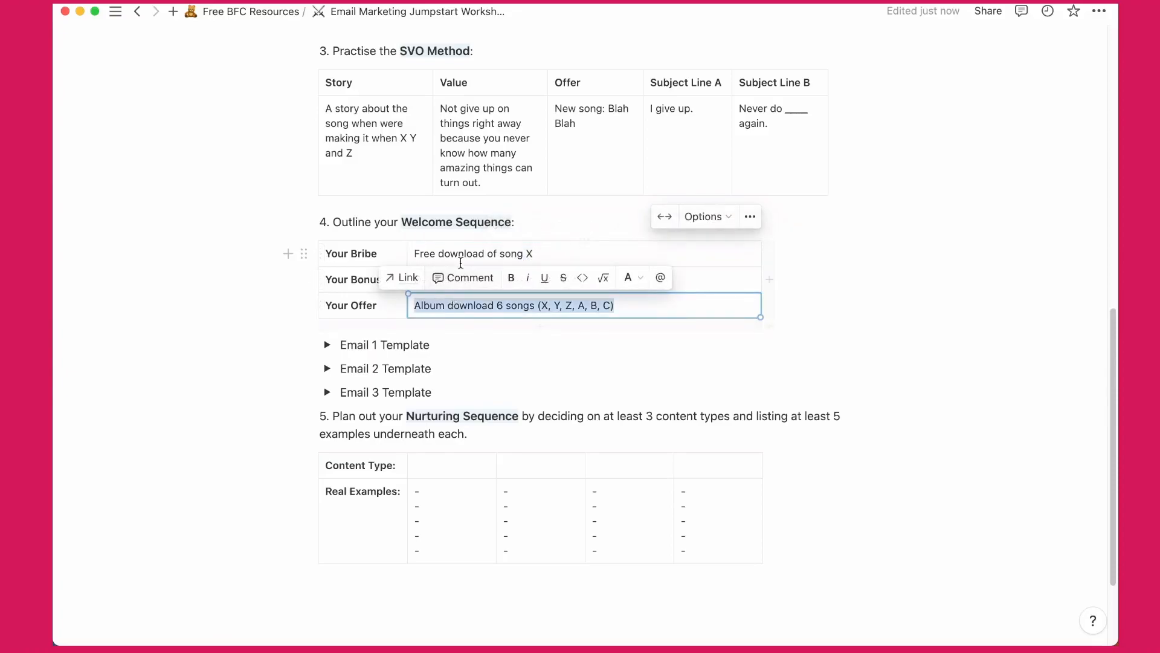
{"action": "left_click", "coordinate": [340, 305]}
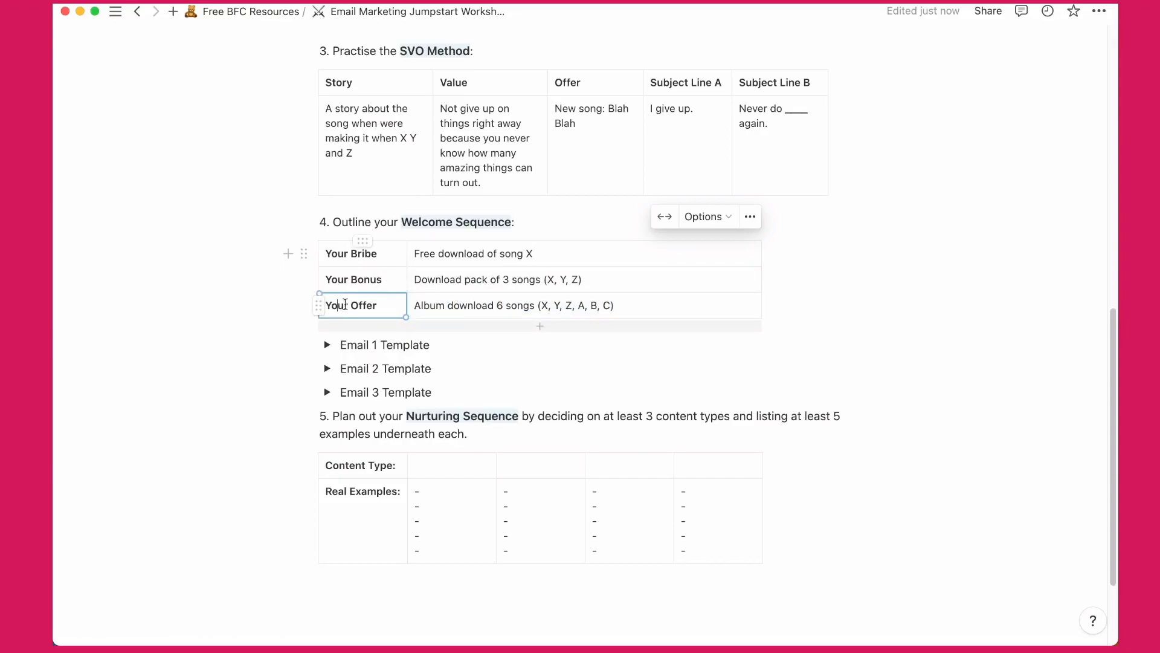
{"action": "double_click", "coordinate": [437, 306]}
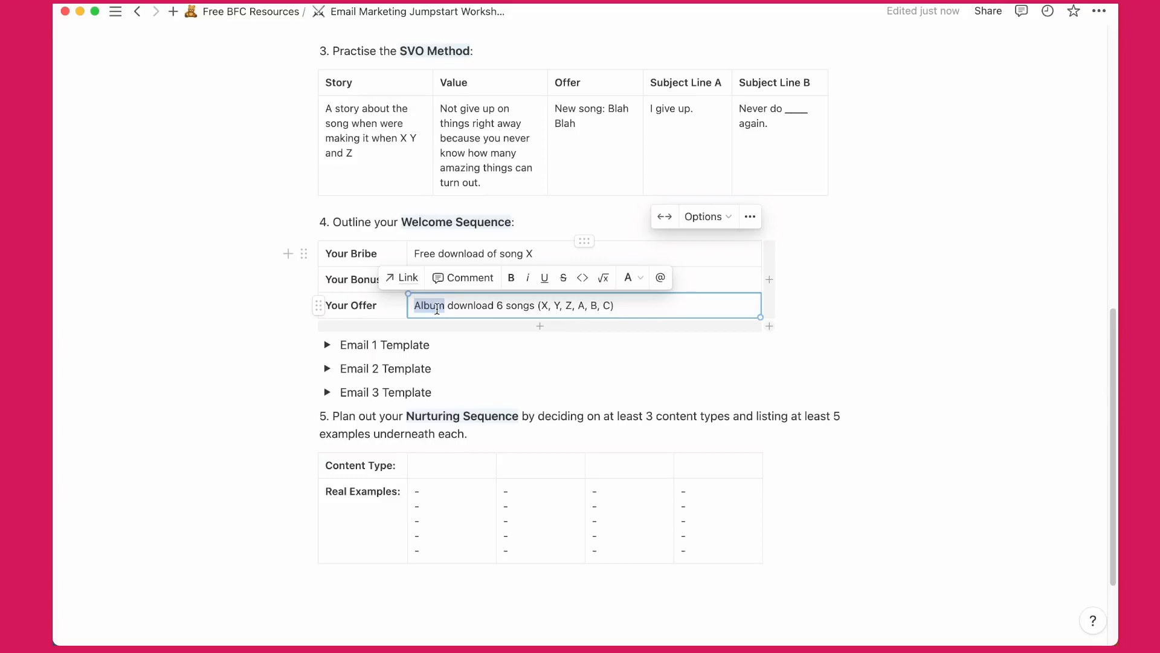
{"action": "left_click", "coordinate": [203, 325]}
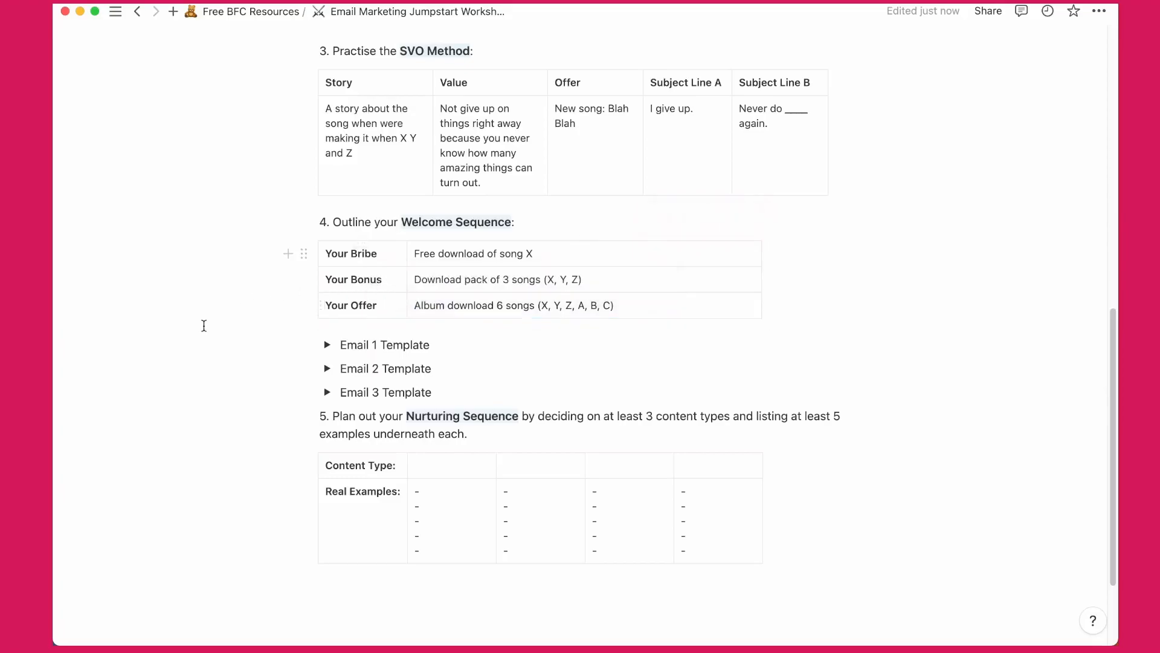
Expand the Email 1 Template and read through its body paragraphs, sign-off and P.S. line.
{"action": "left_click", "coordinate": [328, 346]}
{"action": "scroll", "coordinate": [418, 375], "scroll_direction": "down", "scroll_amount": 2}
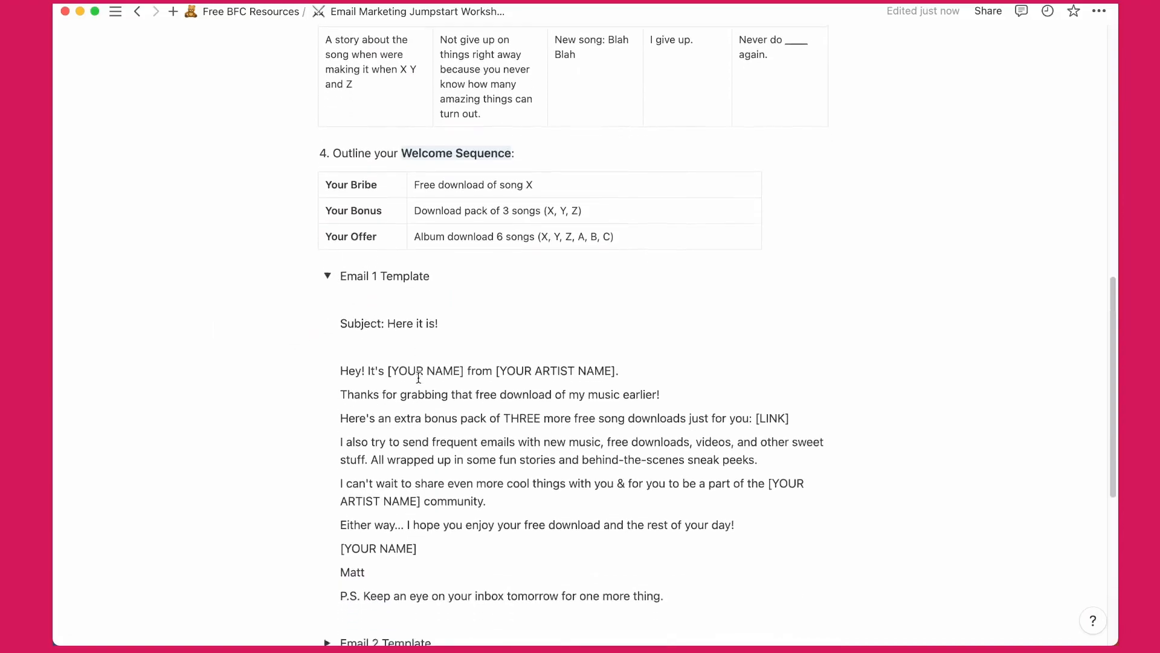
{"action": "scroll", "coordinate": [418, 378], "scroll_direction": "down", "scroll_amount": 5}
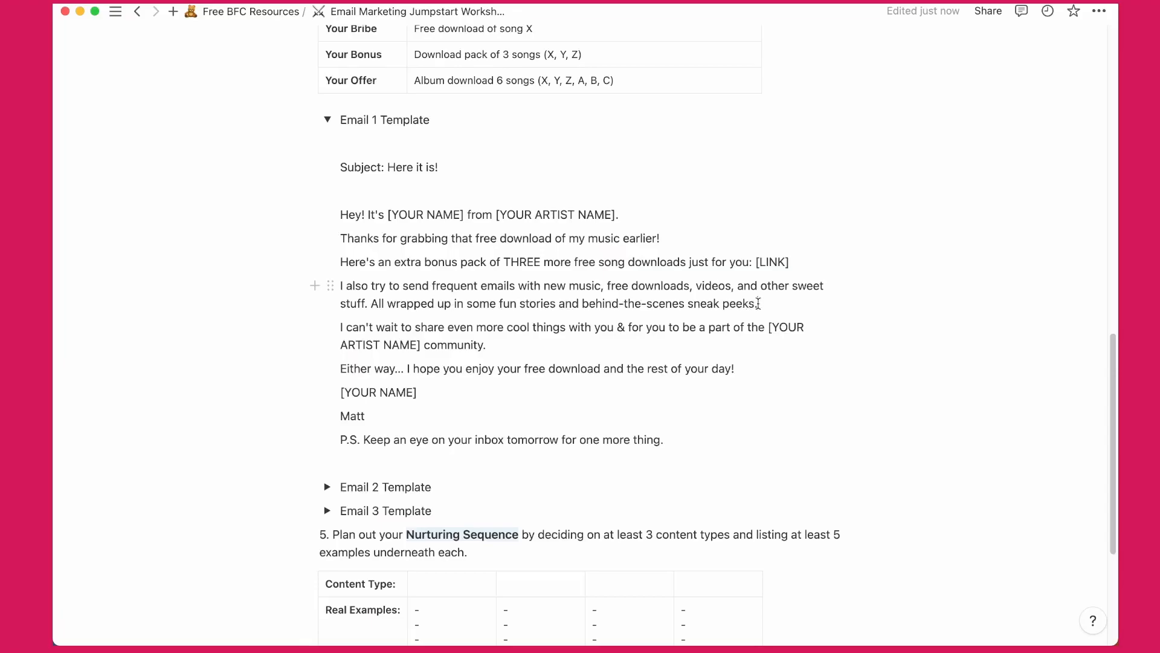
{"action": "left_click_drag", "start_coordinate": [758, 303], "coordinate": [346, 286]}
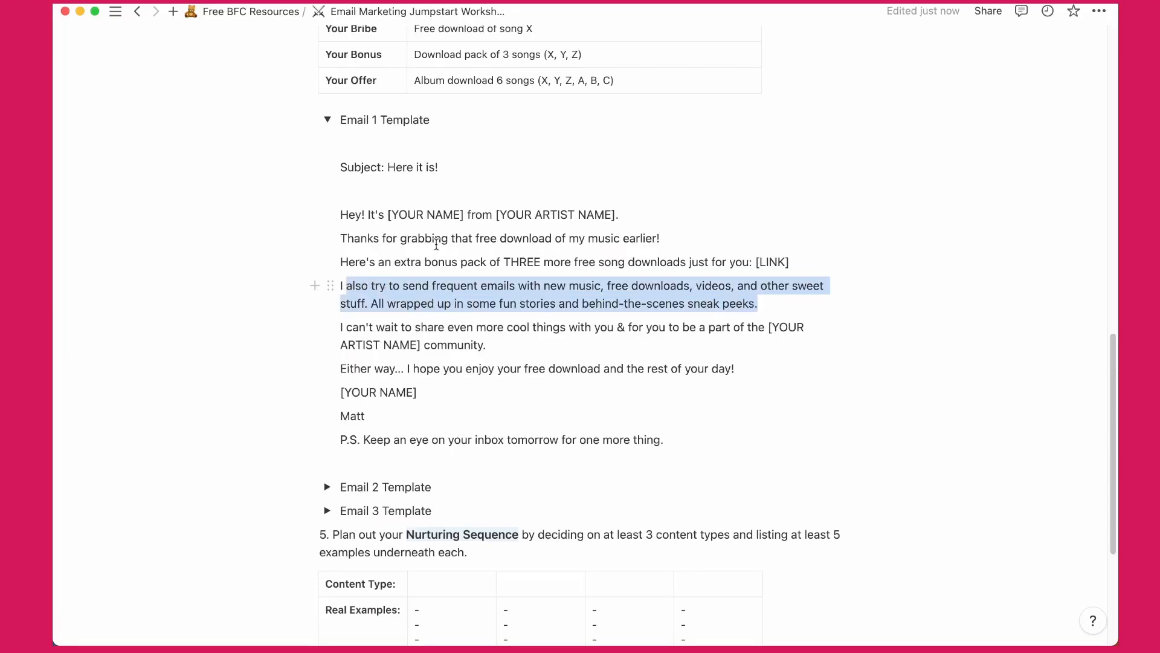
{"action": "triple_click", "coordinate": [437, 239]}
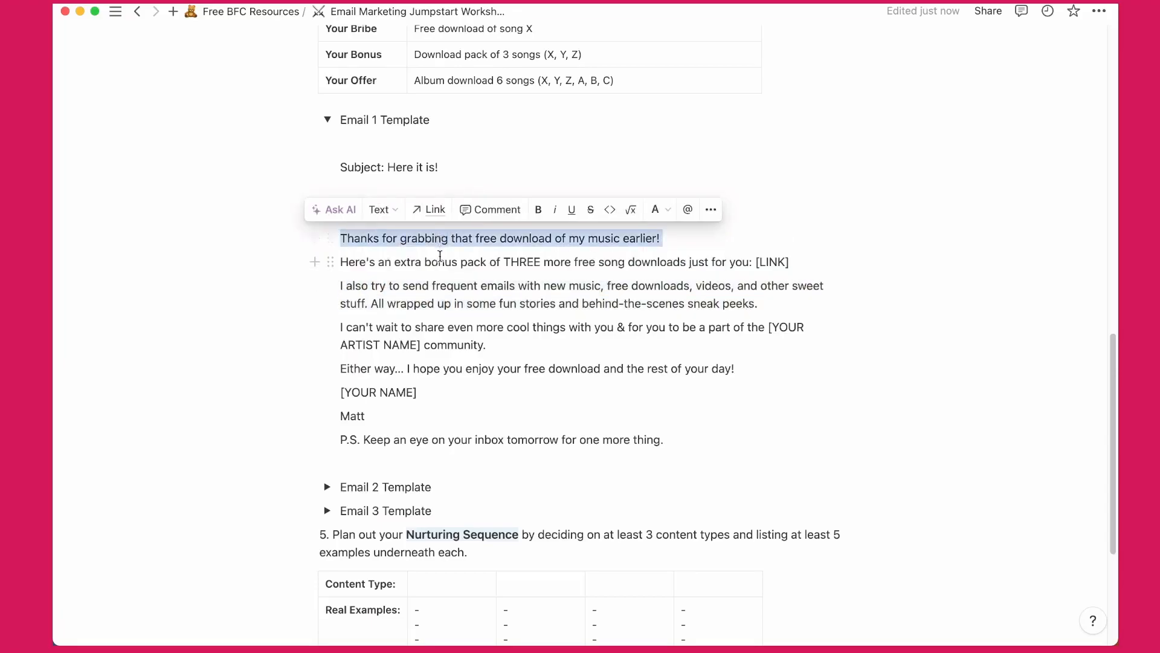
{"action": "triple_click", "coordinate": [440, 256]}
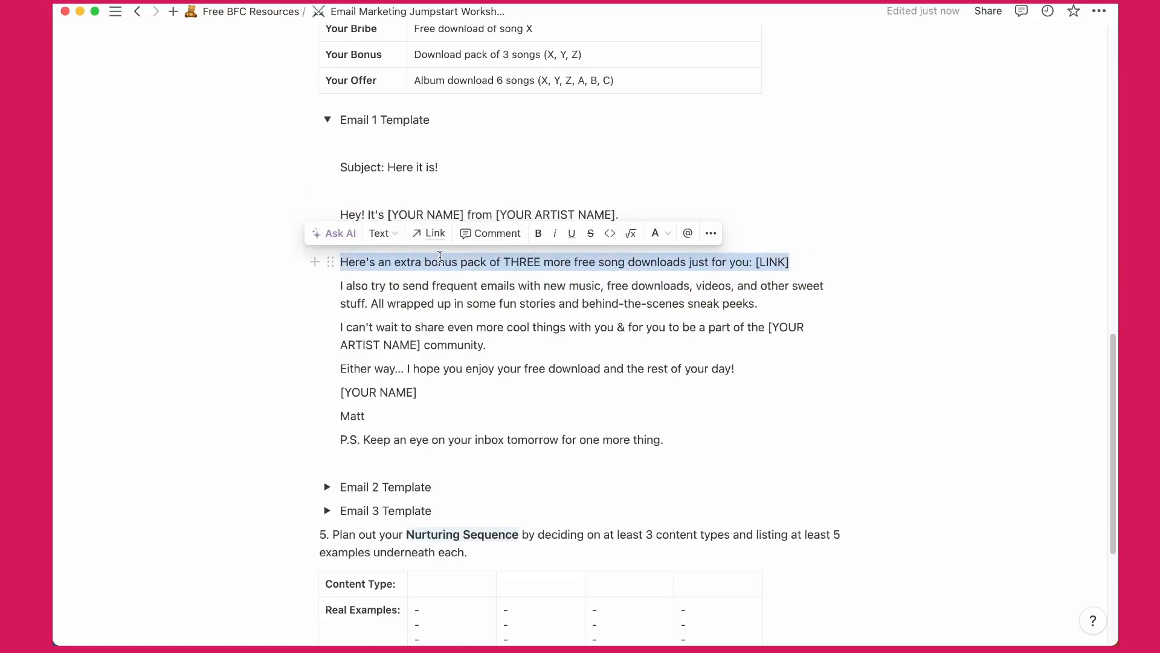
{"action": "triple_click", "coordinate": [452, 295]}
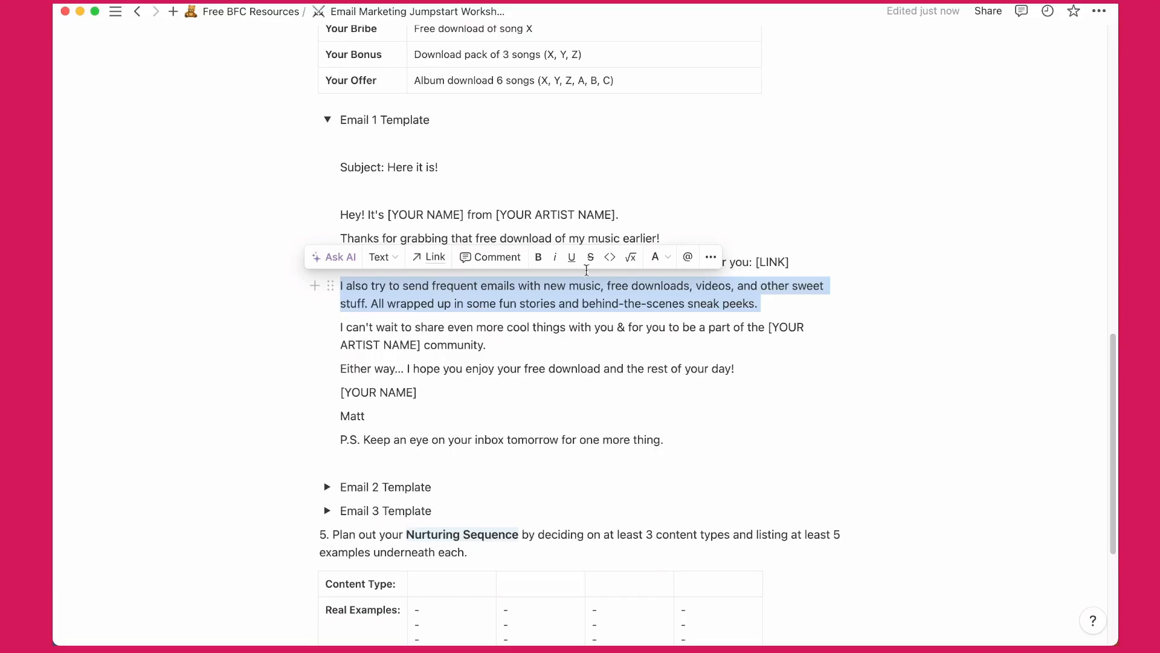
{"action": "left_click", "coordinate": [514, 337]}
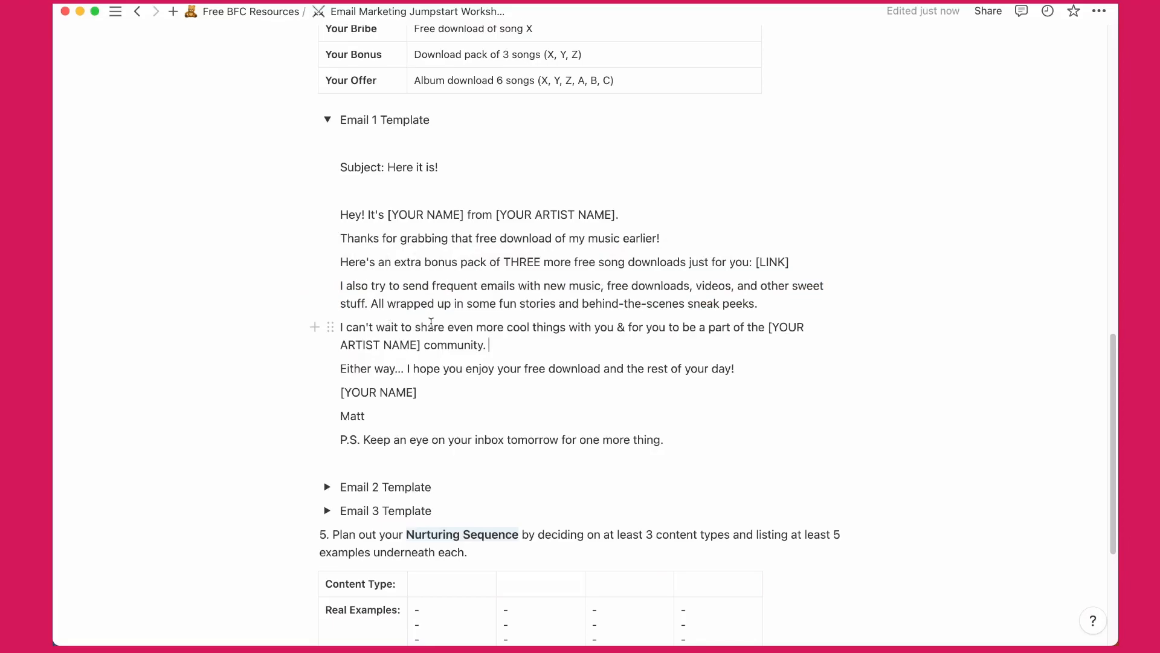
{"action": "triple_click", "coordinate": [452, 370]}
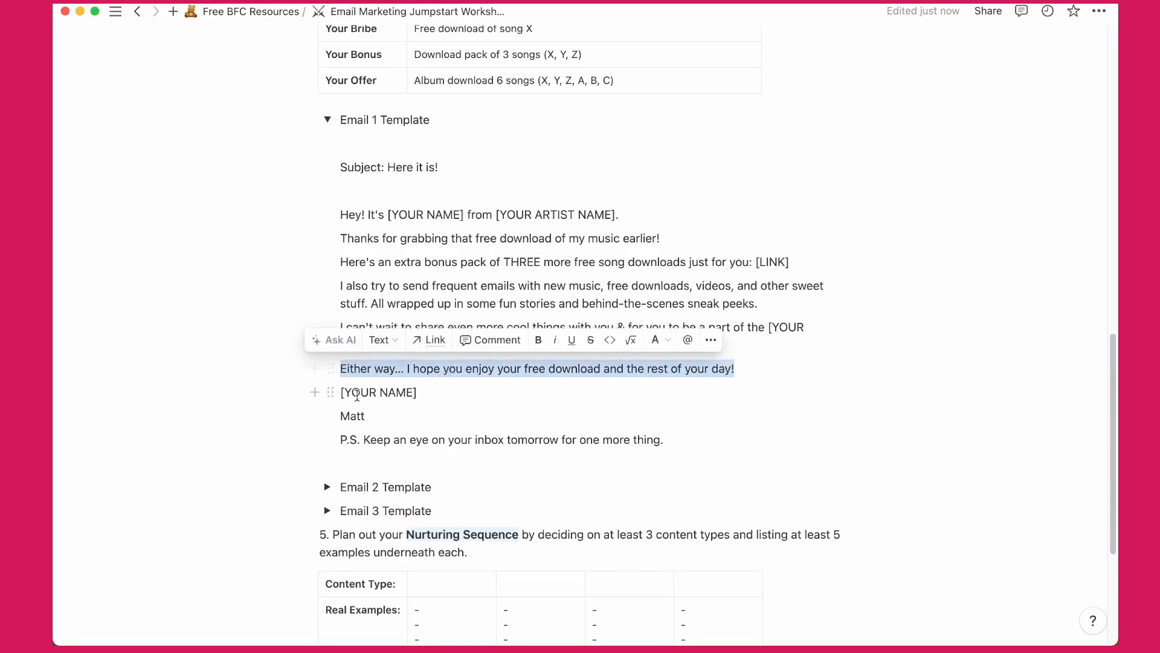
{"action": "double_click", "coordinate": [374, 438]}
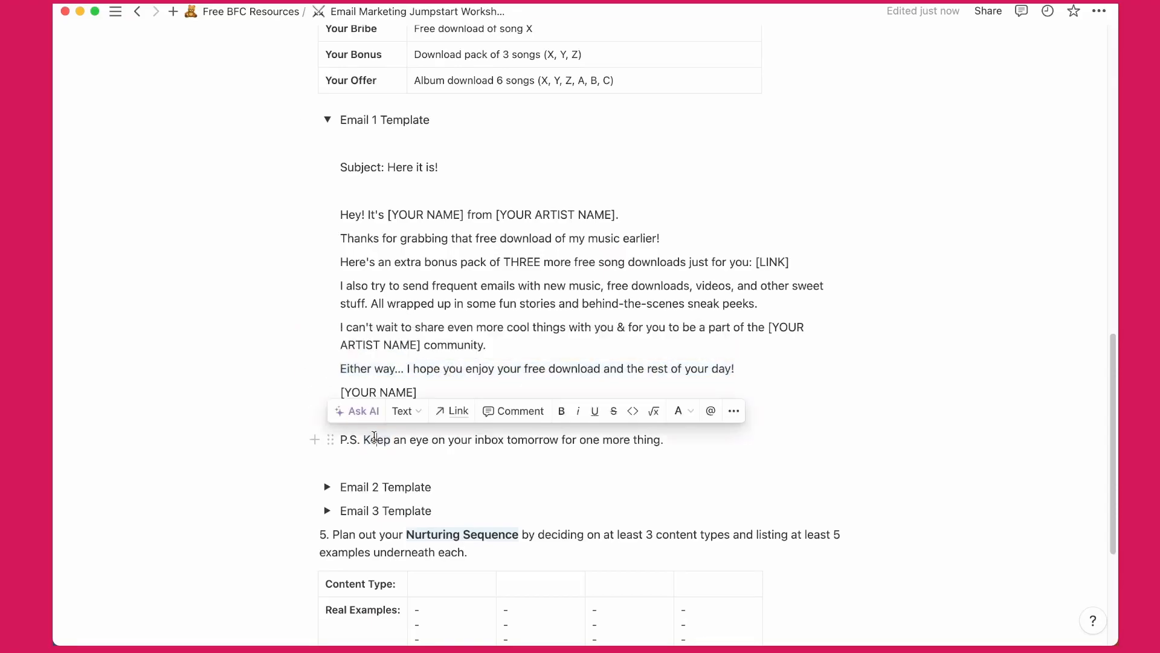
{"action": "triple_click", "coordinate": [374, 438]}
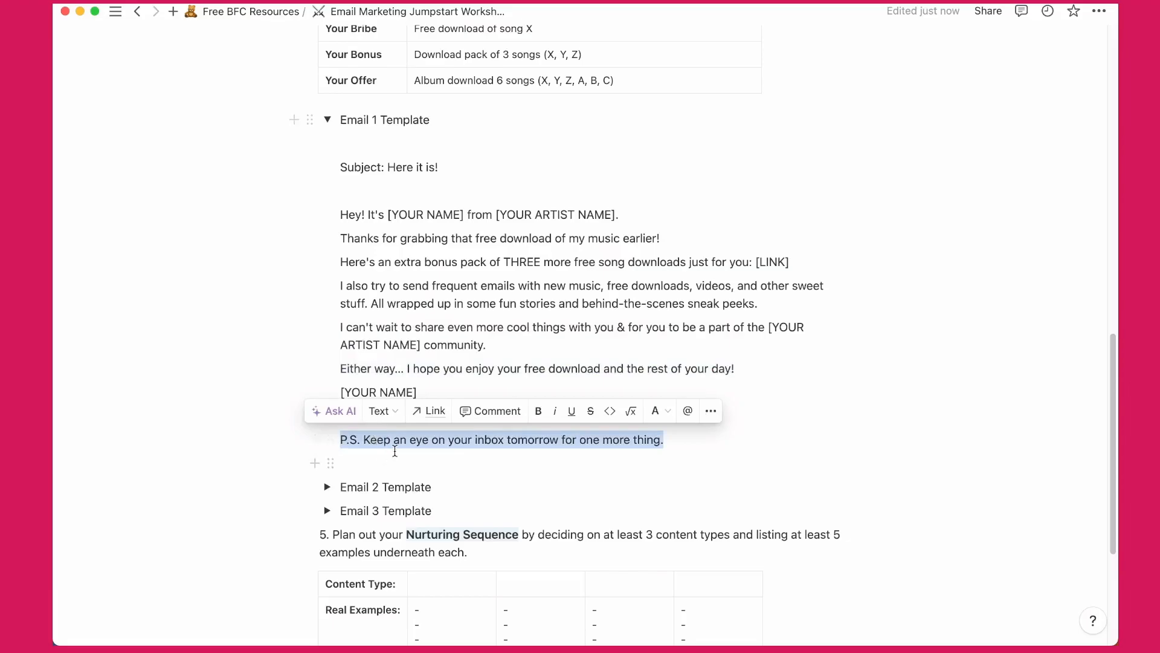
{"action": "left_click", "coordinate": [354, 441]}
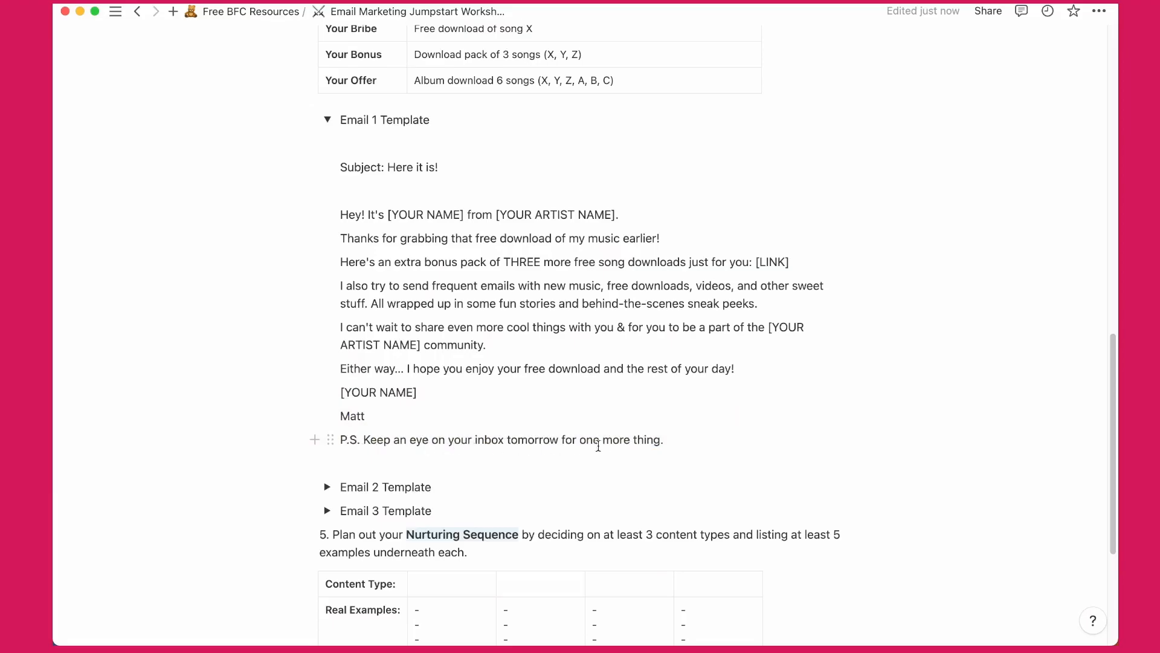
Try a P.P.S. line below the P.S. of the Email 1 Template and remove it again.
{"action": "left_click", "coordinate": [645, 438]}
{"action": "left_click", "coordinate": [689, 439]}
{"action": "key", "text": "Return"}
{"action": "type", "text": "P"}
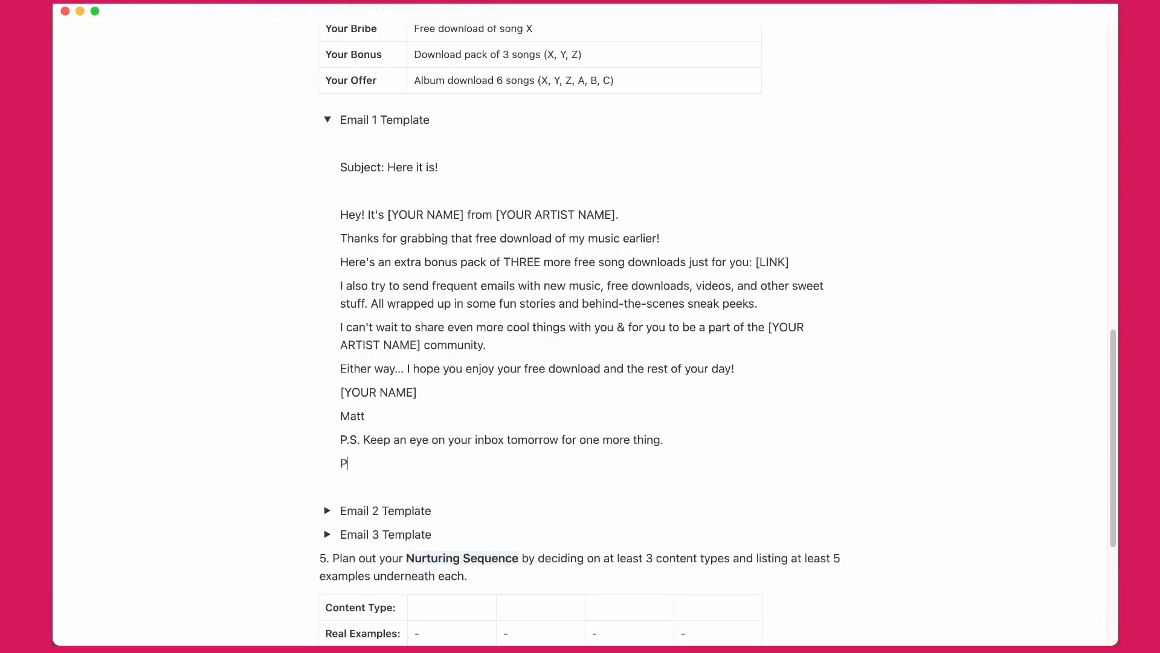
{"action": "type", "text": ".P.P."}
{"action": "key", "text": "BackSpace"}
{"action": "key", "text": "BackSpace"}
{"action": "type", "text": ".S."}
{"action": "key", "text": "BackSpace"}
{"action": "key", "text": "BackSpace"}
{"action": "key", "text": "BackSpace"}
{"action": "key", "text": "BackSpace"}
{"action": "key", "text": "BackSpace"}
{"action": "key", "text": "BackSpace"}
{"action": "key", "text": "BackSpace"}
{"action": "key", "text": "BackSpace"}
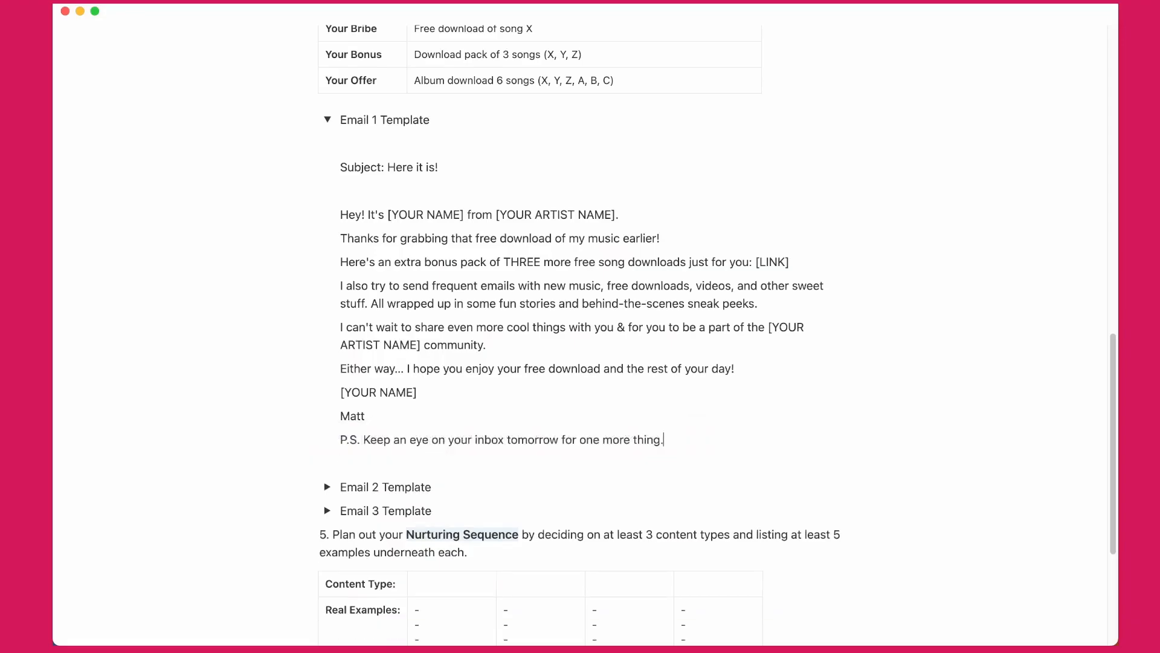
Collapse the Email 1 Template and expand the Email 2 Template to read its subject and text.
{"action": "left_click", "coordinate": [327, 119]}
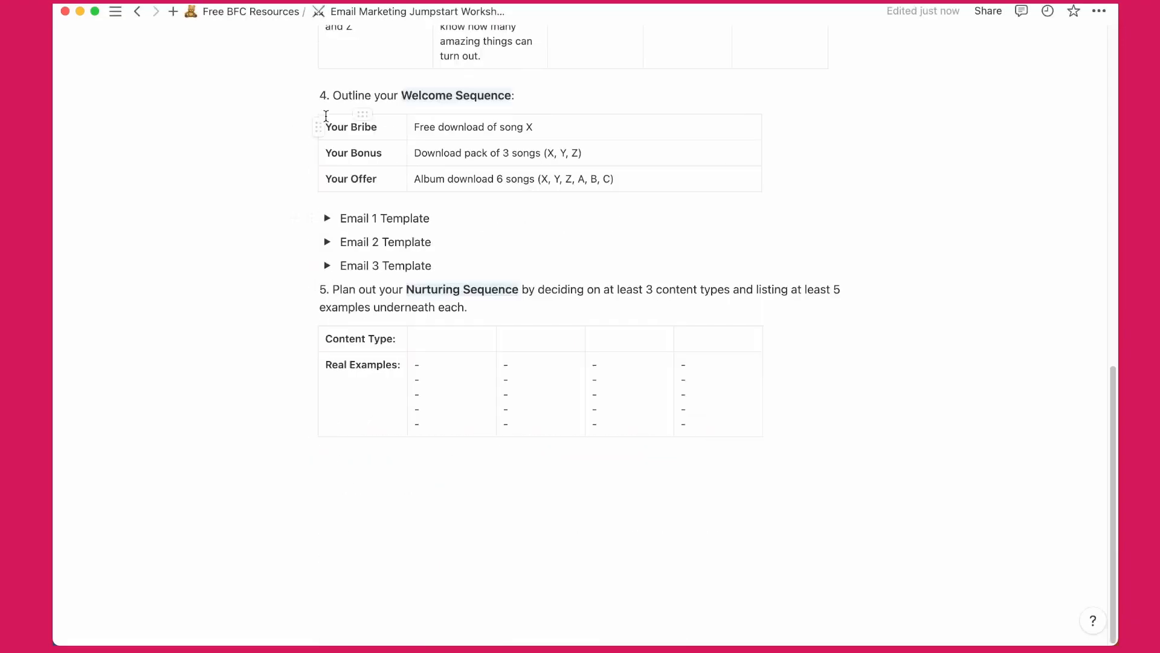
{"action": "left_click", "coordinate": [327, 242]}
{"action": "scroll", "coordinate": [440, 309], "scroll_direction": "down", "scroll_amount": 2}
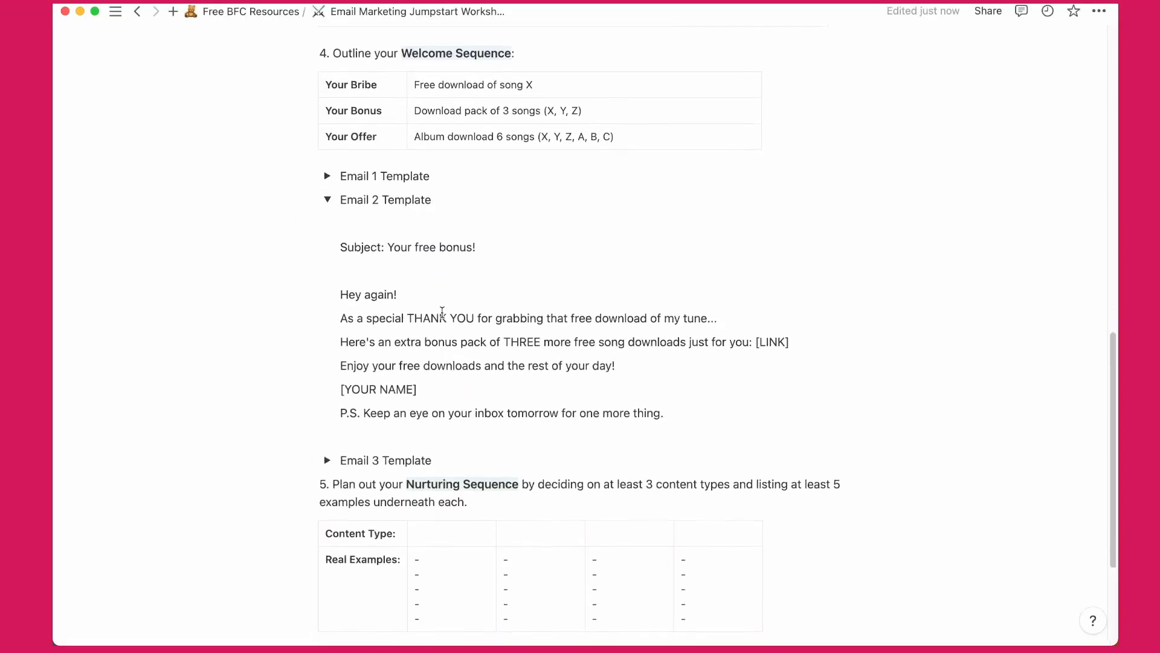
{"action": "scroll", "coordinate": [431, 233], "scroll_direction": "down", "scroll_amount": 2}
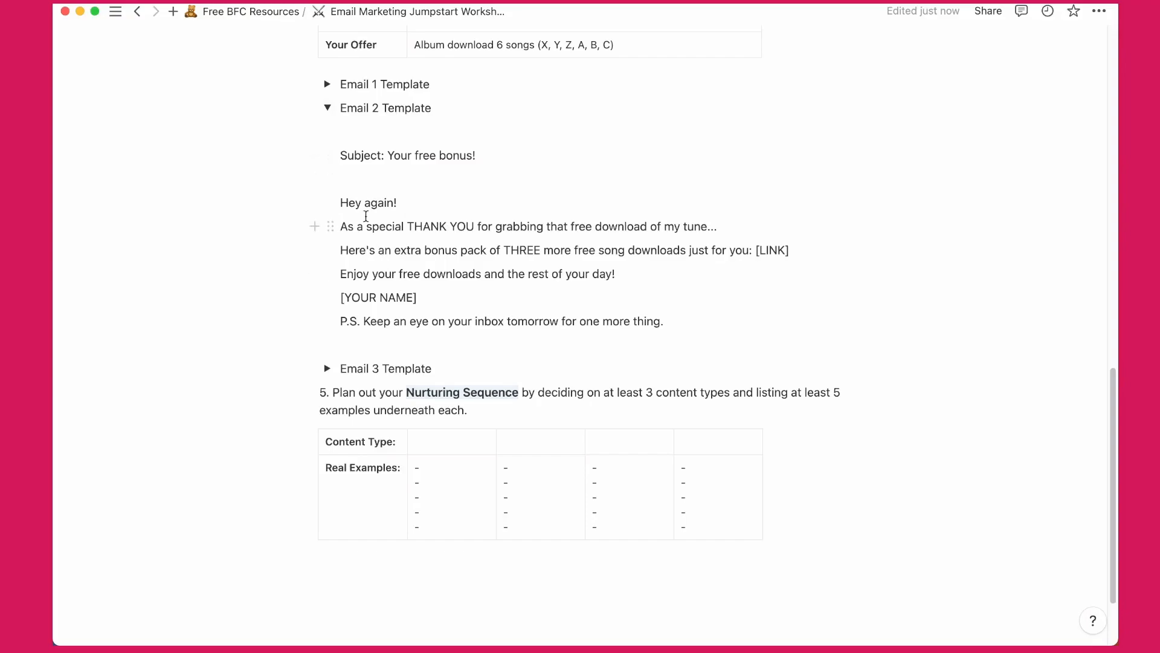
Collapse the Email 2 Template, expand the Email 3 Template and highlight its subject text "Here's your gift".
{"action": "left_click", "coordinate": [327, 109]}
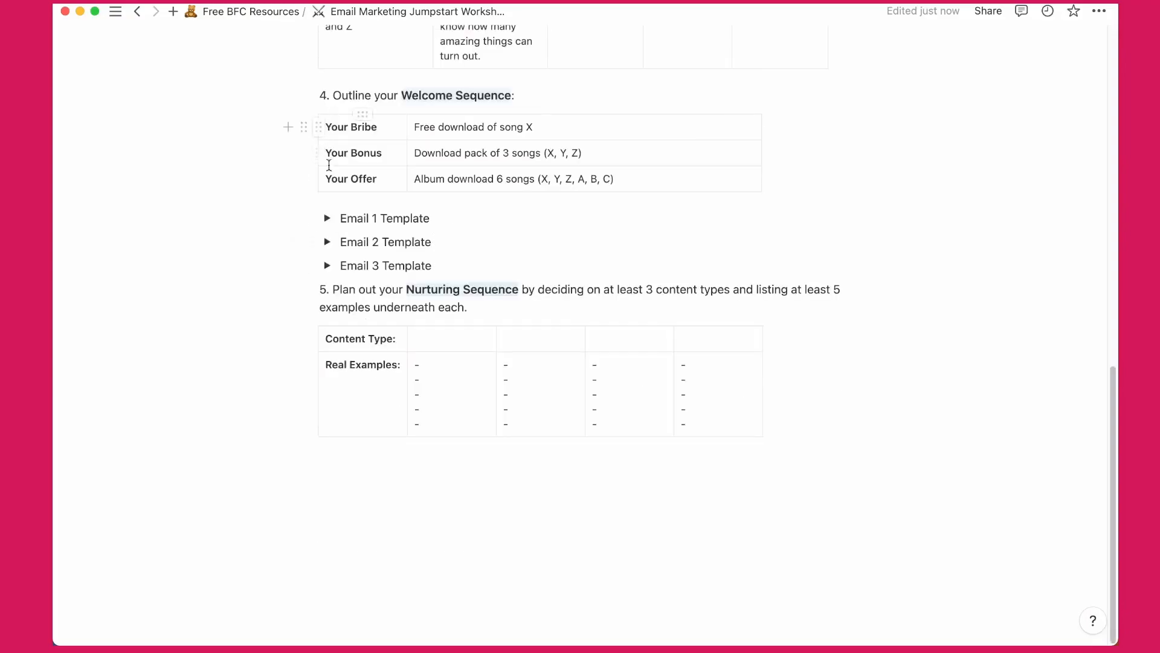
{"action": "left_click", "coordinate": [327, 266]}
{"action": "scroll", "coordinate": [417, 274], "scroll_direction": "down", "scroll_amount": 1}
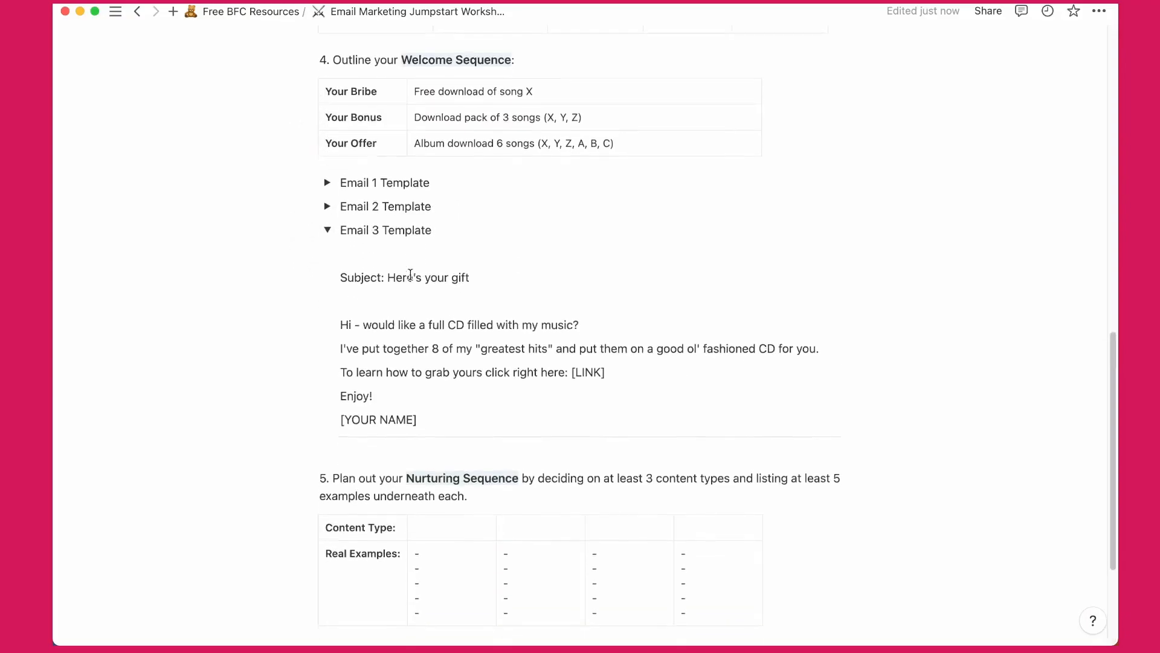
{"action": "mouse_move", "coordinate": [388, 275]}
{"action": "left_mouse_down"}
{"action": "mouse_move", "coordinate": [473, 275]}
{"action": "mouse_move", "coordinate": [388, 274]}
{"action": "left_mouse_up"}
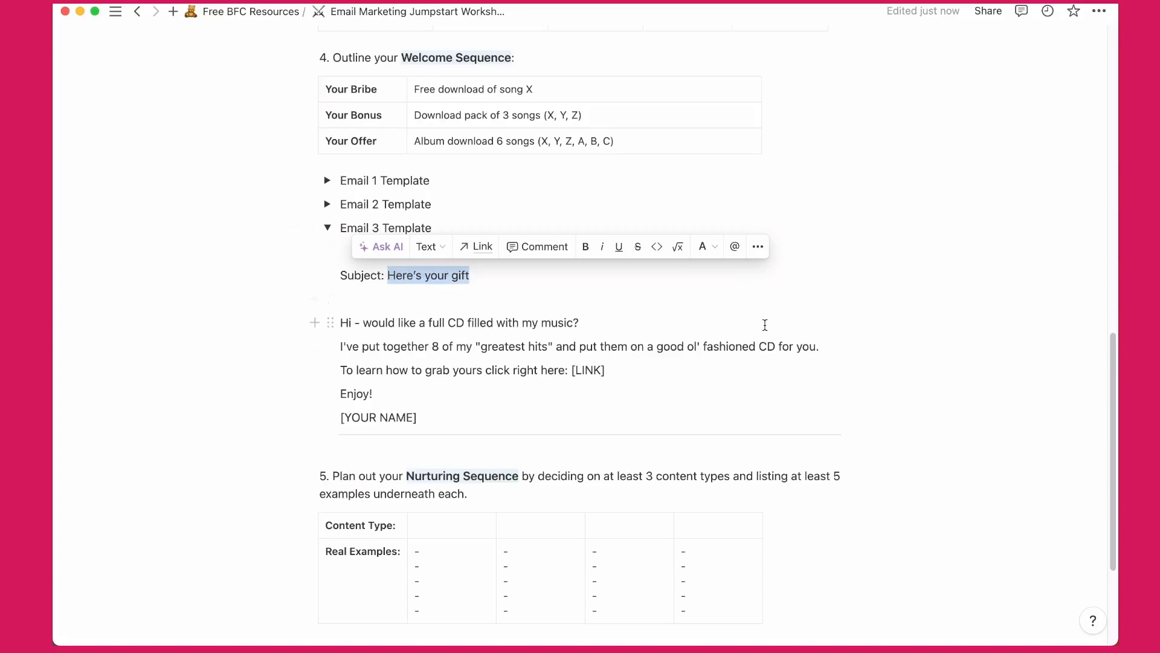
Collapse the Email 3 Template in the Welcome Sequence section of the worksheet.
{"action": "left_click", "coordinate": [327, 227]}
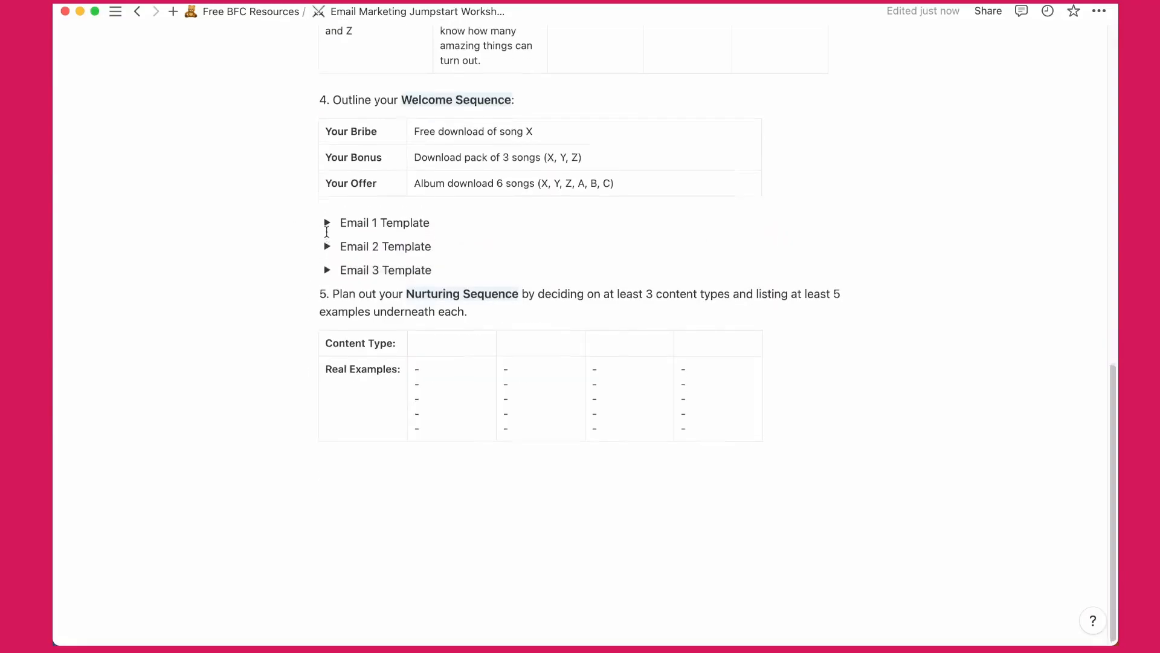
{"action": "scroll", "coordinate": [327, 232], "scroll_direction": "up", "scroll_amount": 1}
Switch to Google Chrome, load dashboard.mailerlite.com and open the Automation page.
{"action": "mouse_move", "coordinate": [386, 610]}
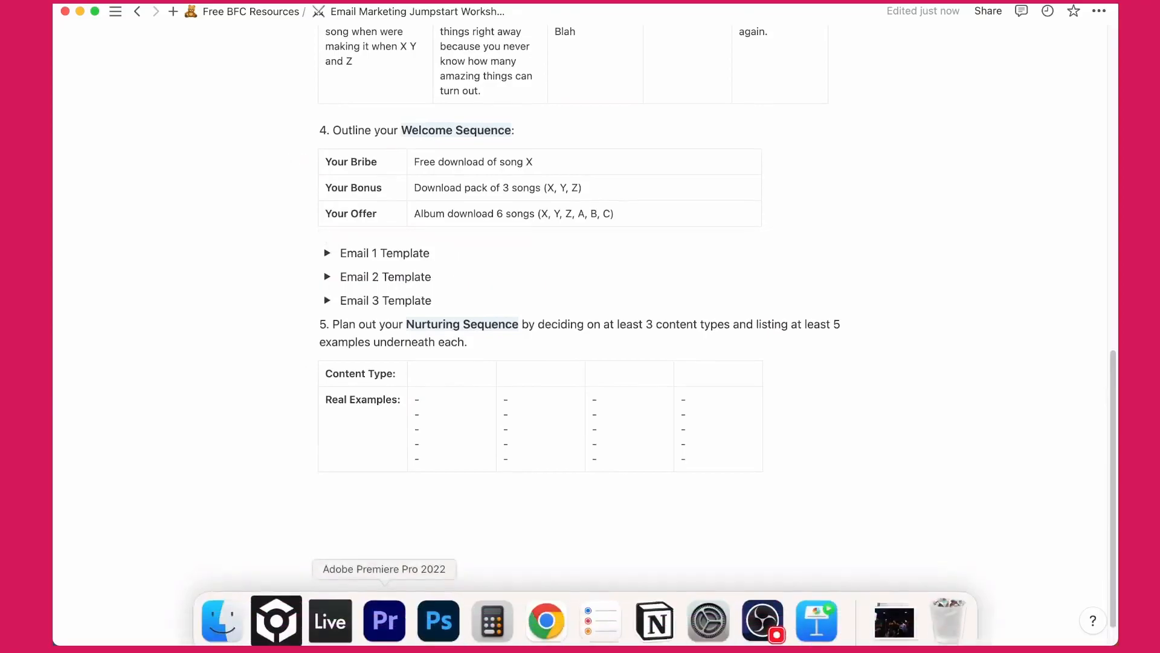
{"action": "left_click", "coordinate": [546, 609]}
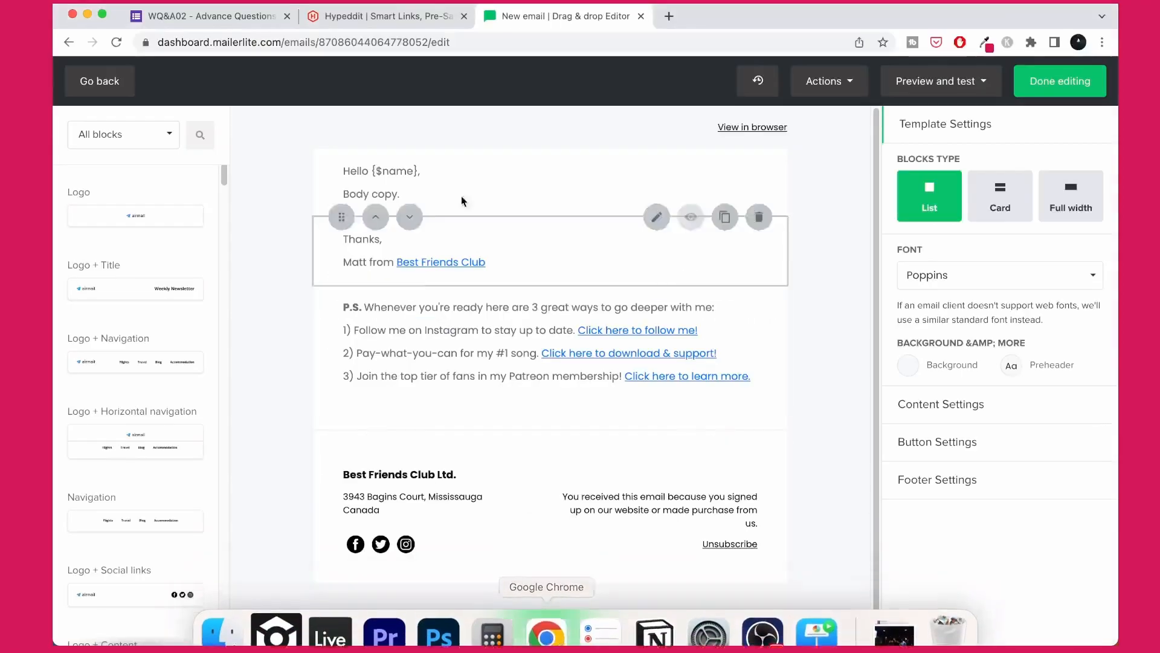
{"action": "left_click", "coordinate": [297, 35]}
{"action": "type", "text": "dashbo"}
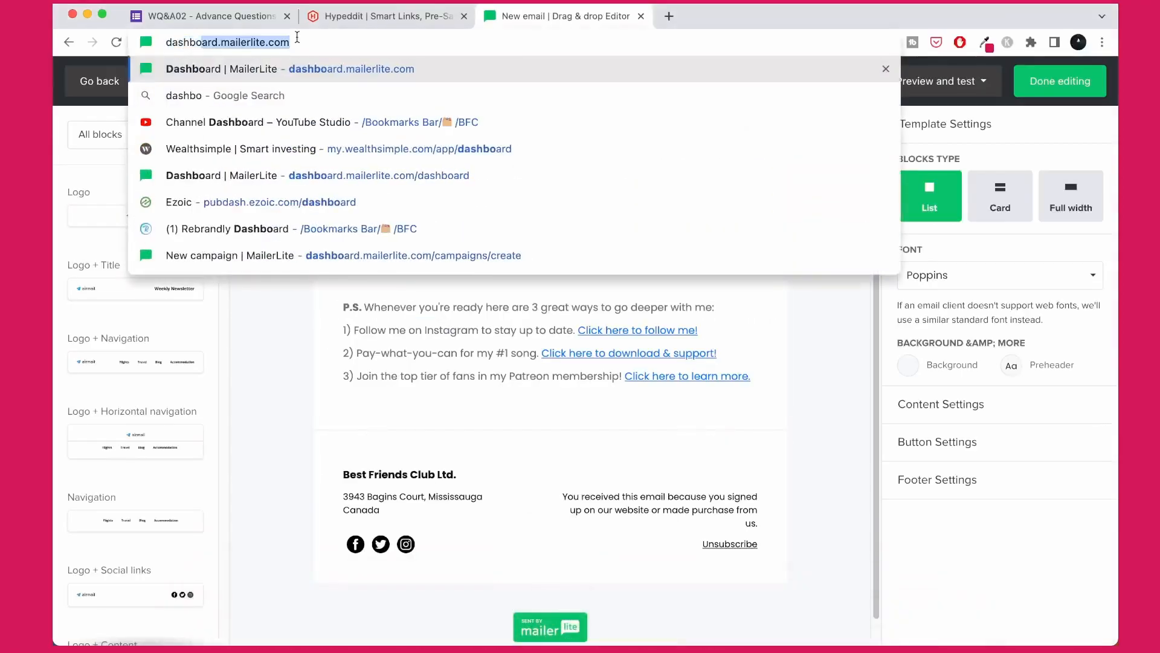
{"action": "key", "text": "Return"}
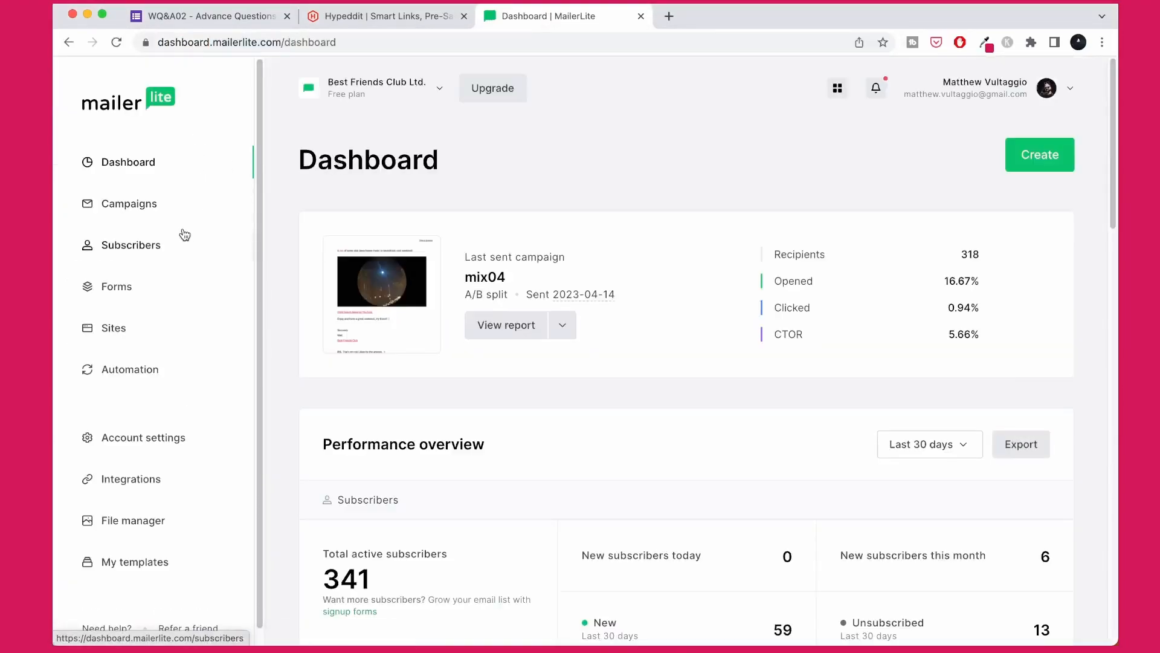
{"action": "left_click", "coordinate": [132, 378]}
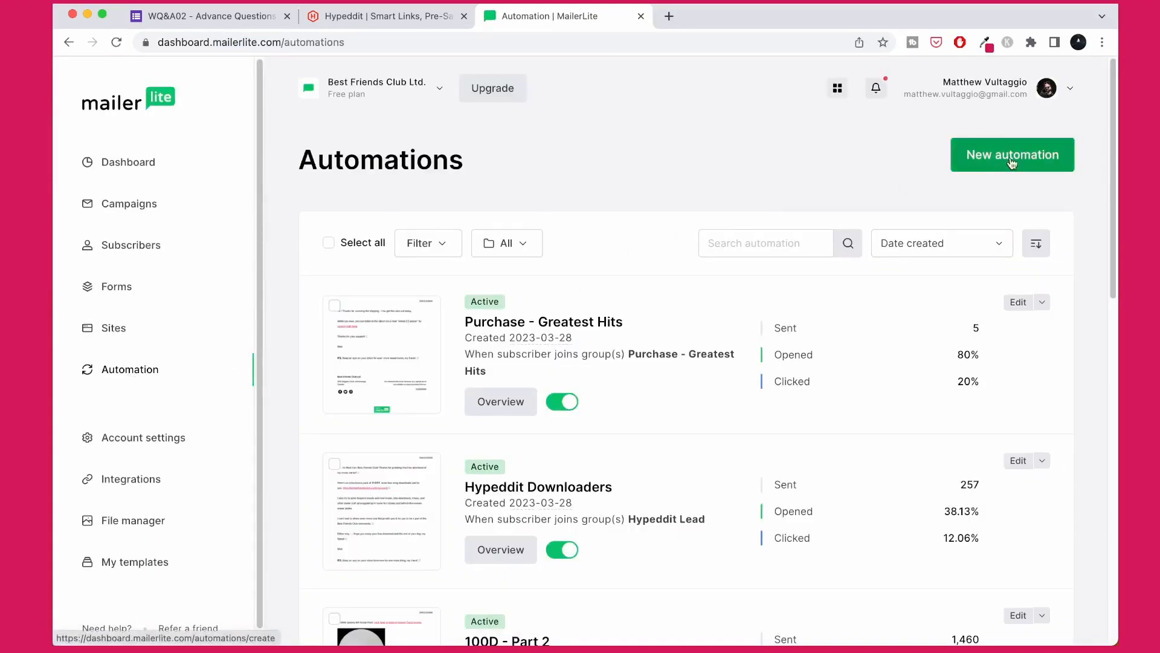
Create a new automation from scratch named "Welcome Sequence" and start building it.
{"action": "left_click", "coordinate": [1012, 164]}
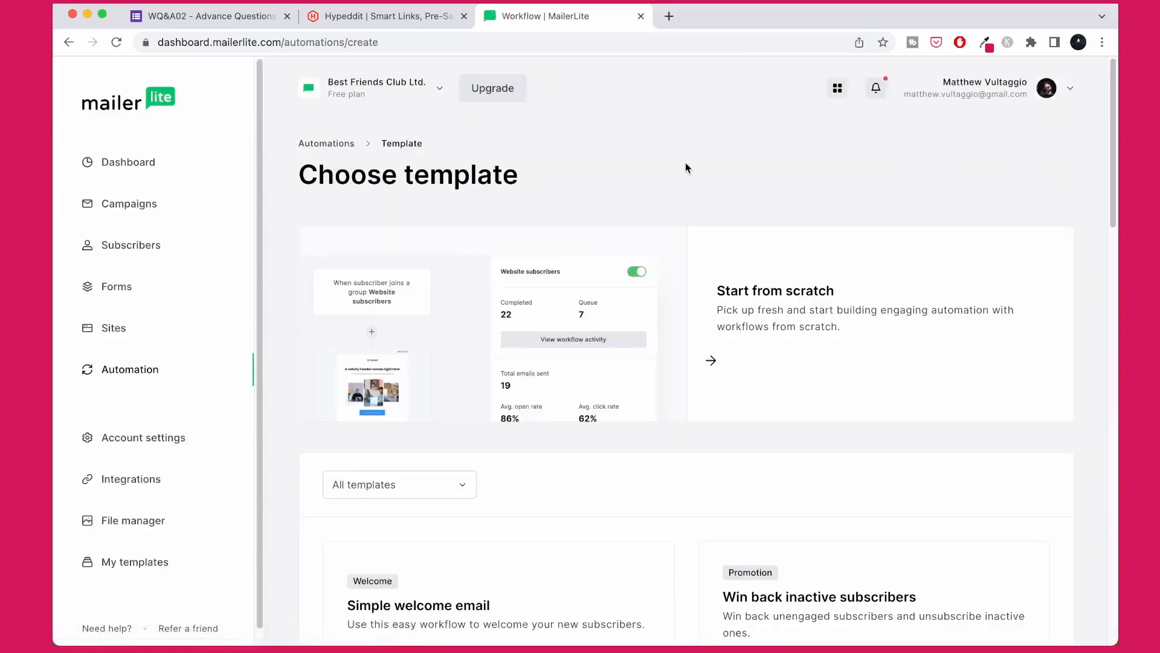
{"action": "scroll", "coordinate": [685, 162], "scroll_direction": "down", "scroll_amount": 1}
{"action": "left_click", "coordinate": [777, 283]}
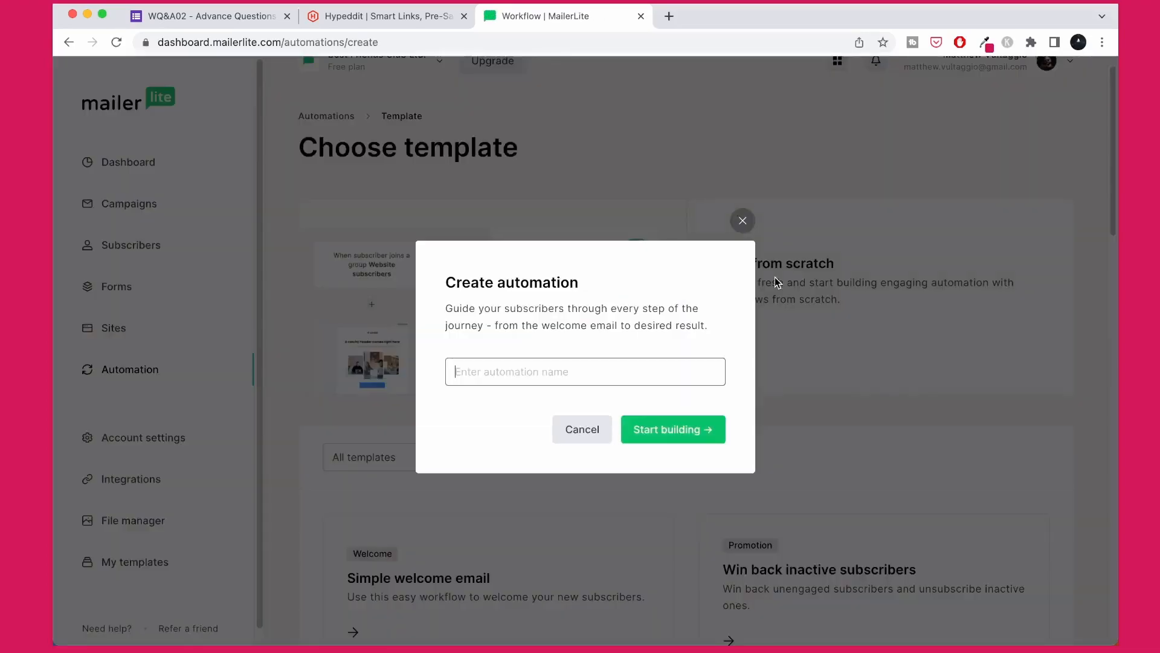
{"action": "type", "text": "Welcome Sequence"}
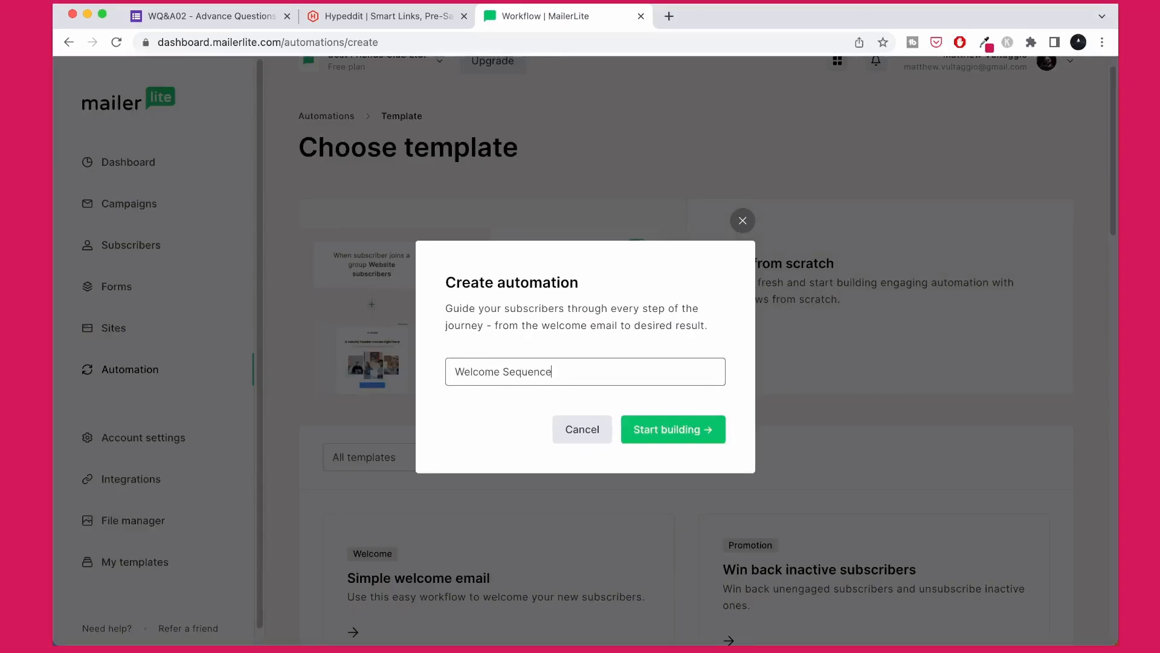
{"action": "left_click", "coordinate": [663, 430]}
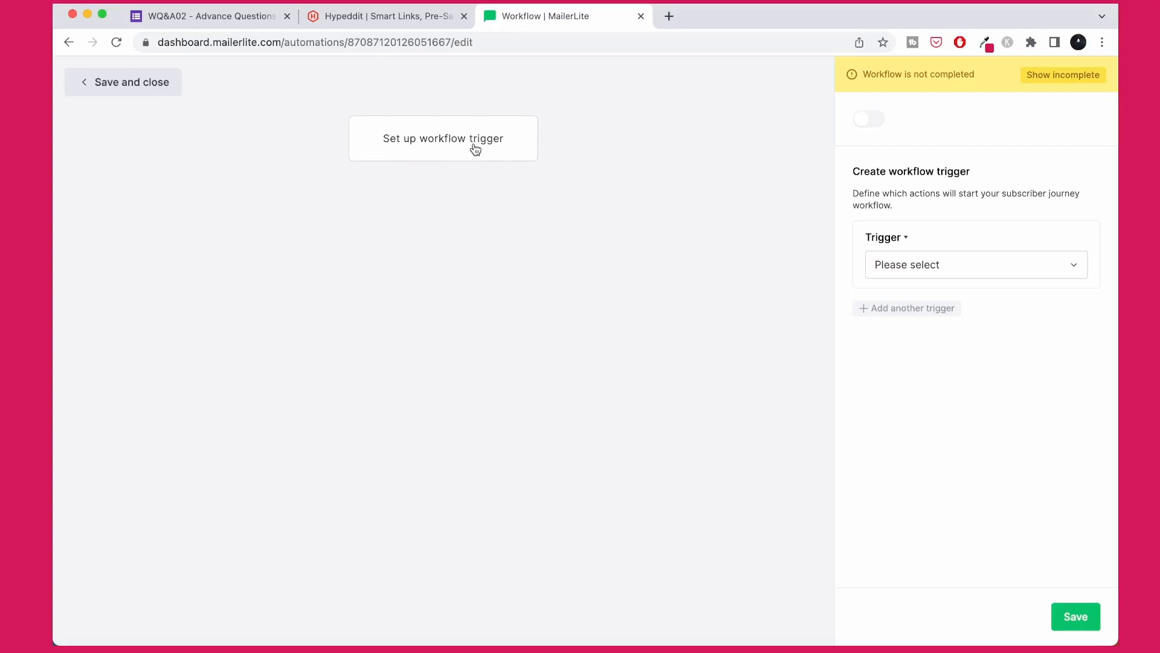
Set the workflow trigger to "When subscriber joins group(s)" with a new group named "LEad Test 1" and save it.
{"action": "left_click", "coordinate": [972, 264]}
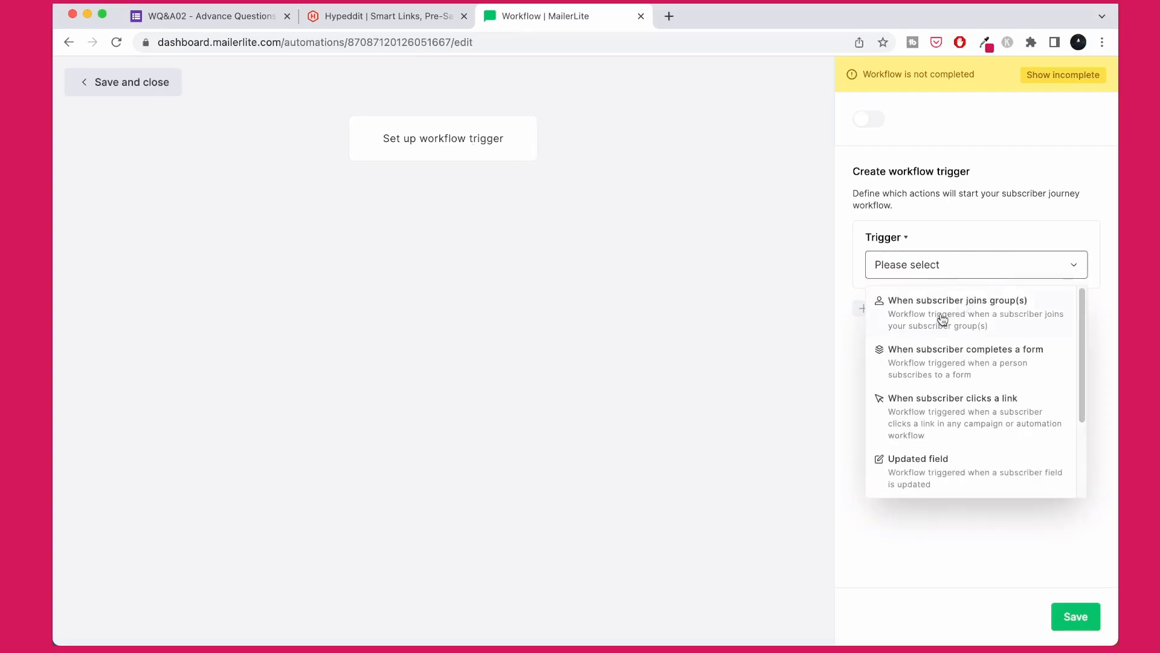
{"action": "left_click", "coordinate": [987, 305]}
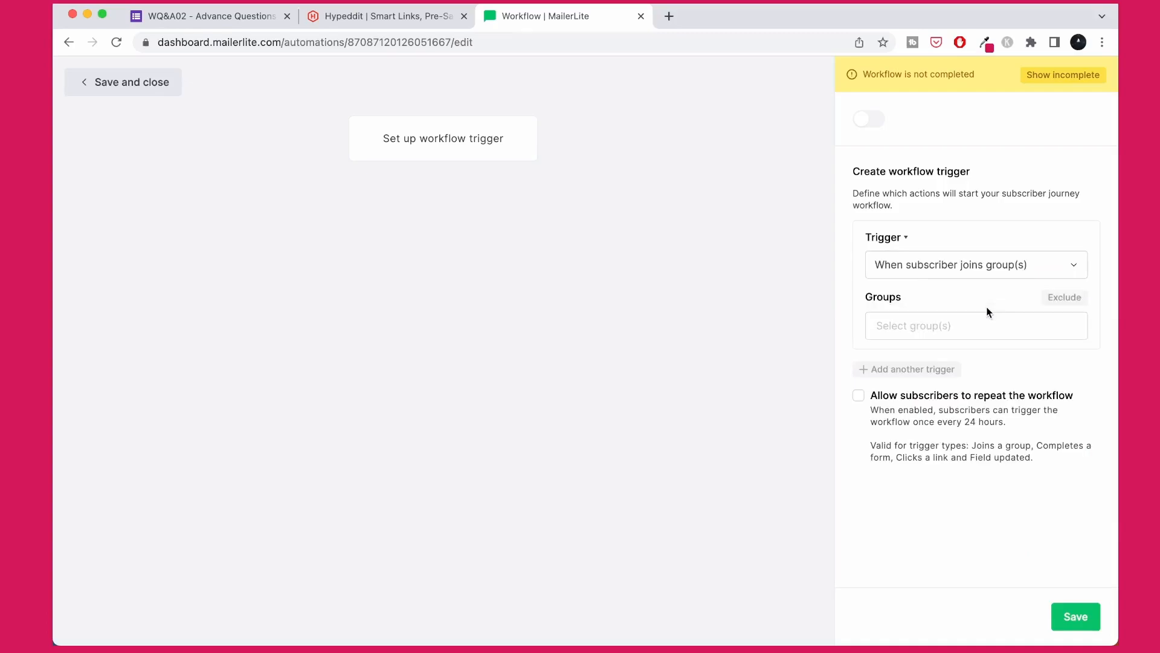
{"action": "left_click", "coordinate": [964, 324]}
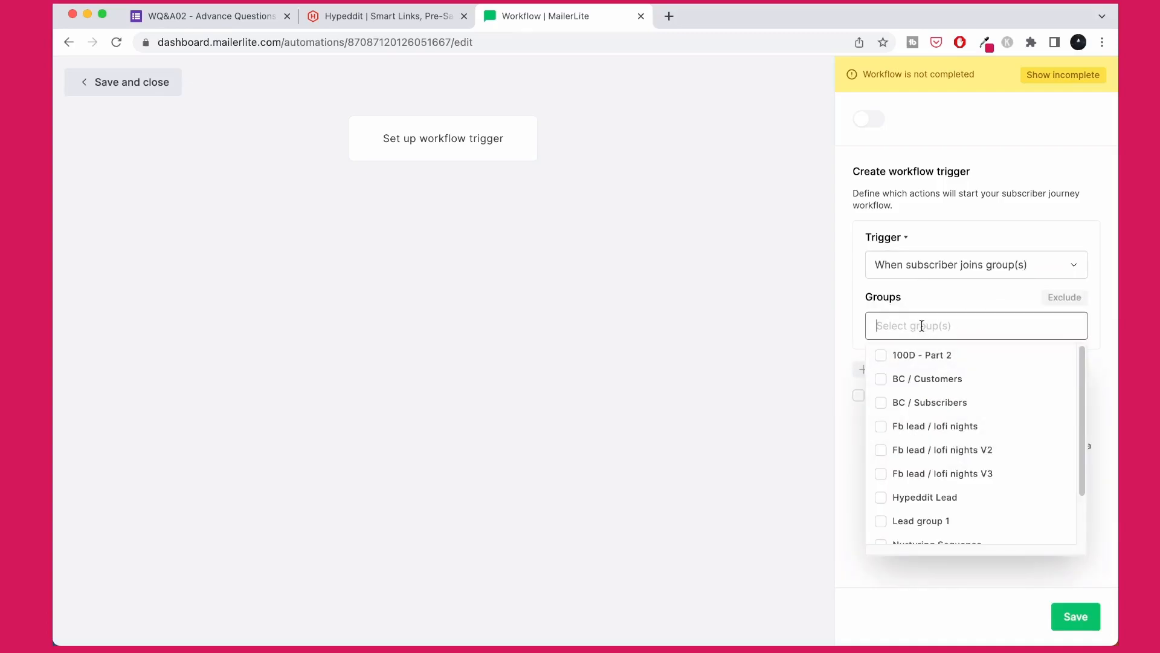
{"action": "type", "text": "LEad Test 1"}
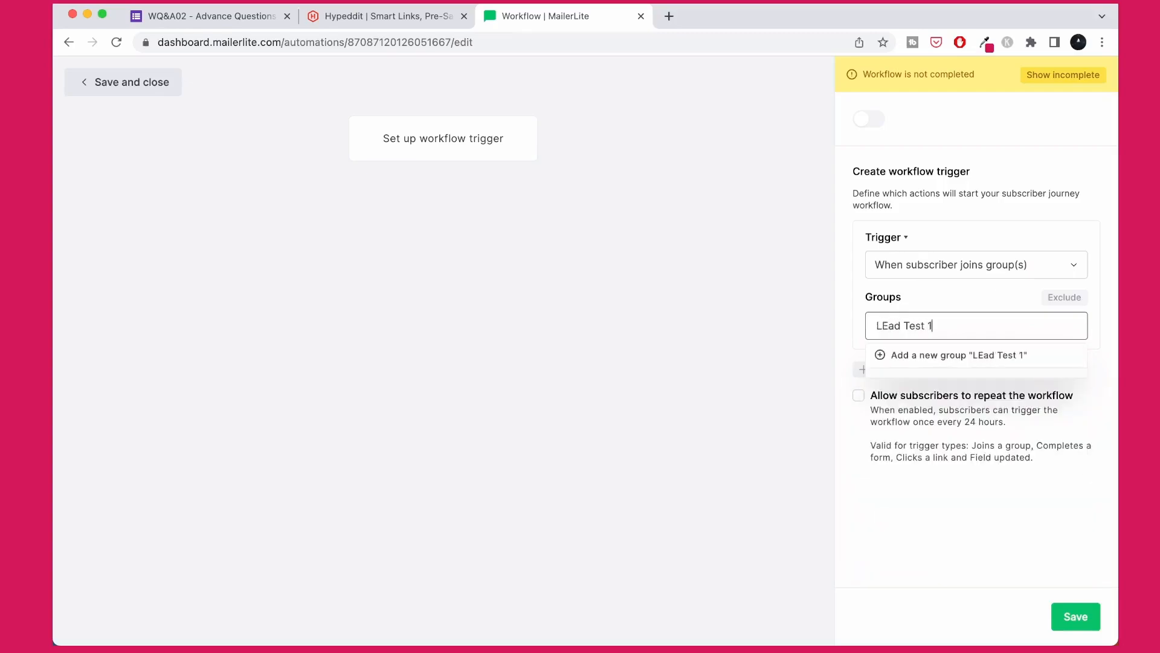
{"action": "left_click", "coordinate": [958, 356]}
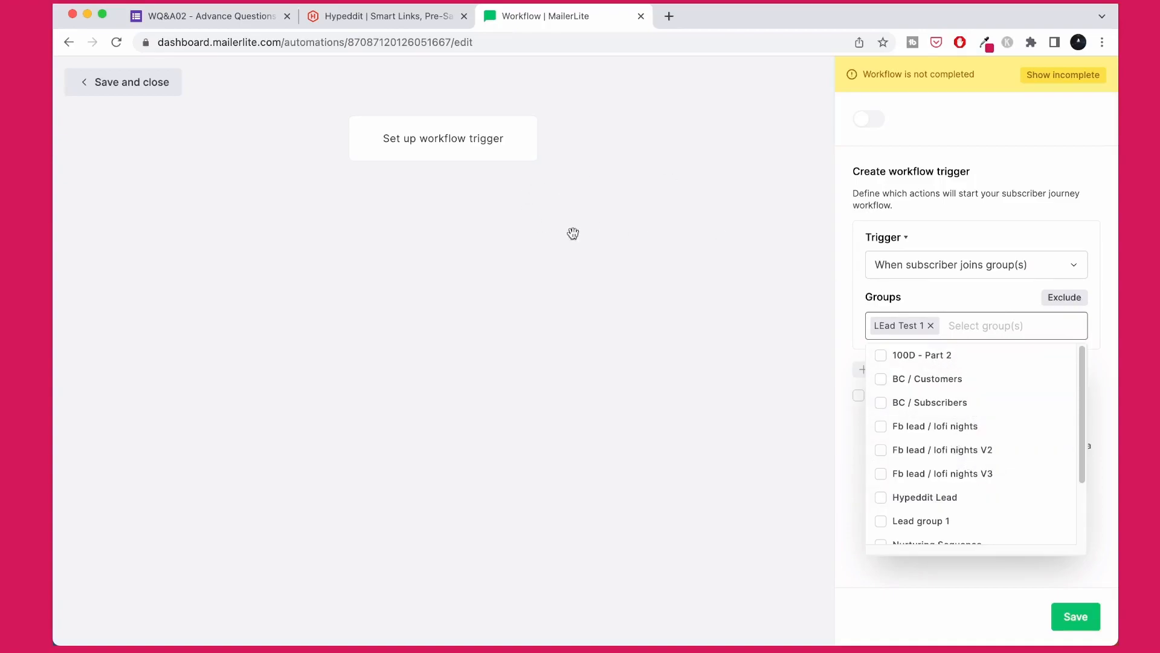
{"action": "left_click", "coordinate": [889, 292]}
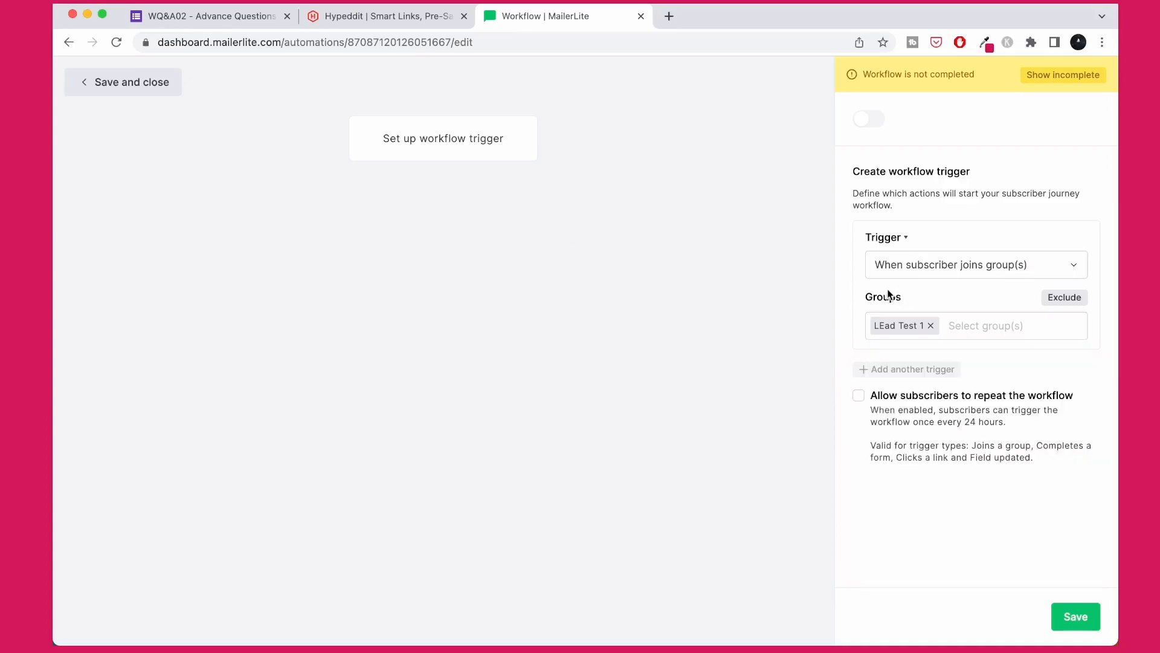
{"action": "left_click", "coordinate": [1077, 618]}
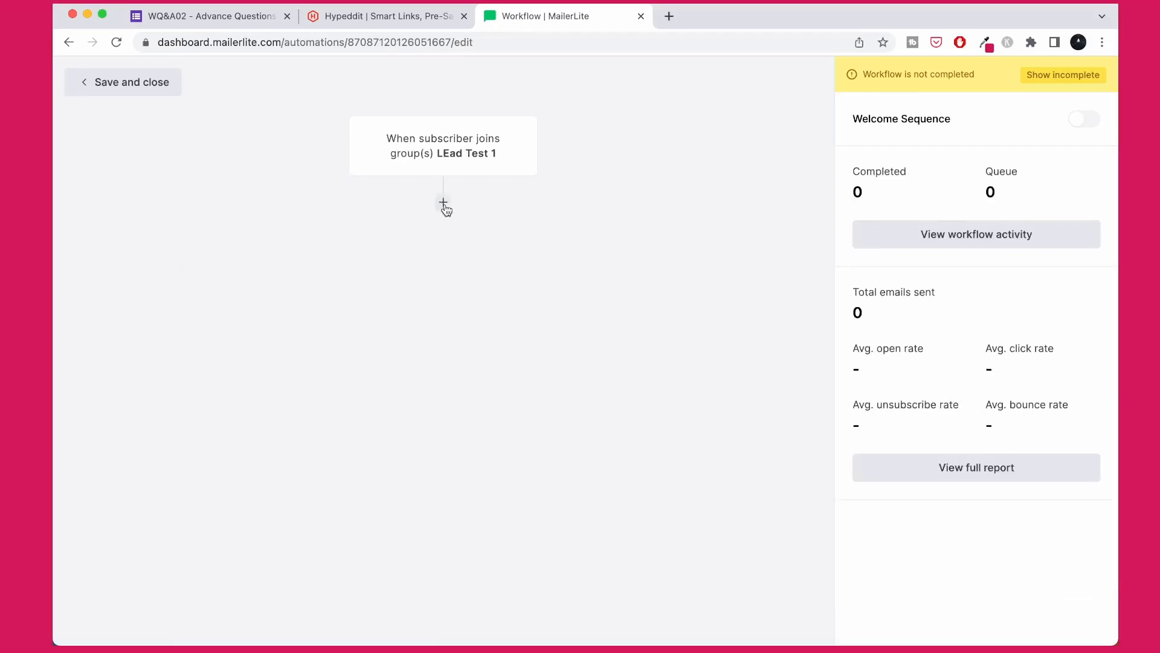
Add an email step below the trigger with the name "Delivery" and the subject "asd", and save it.
{"action": "left_click", "coordinate": [444, 207]}
{"action": "left_click", "coordinate": [264, 302]}
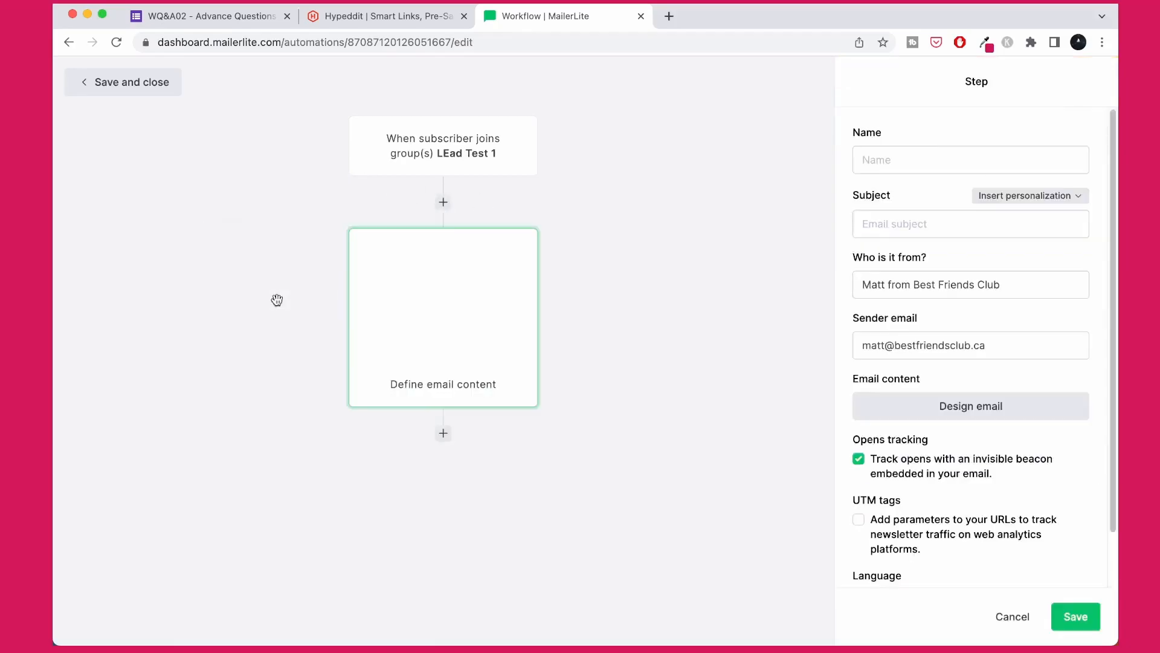
{"action": "left_click", "coordinate": [892, 170]}
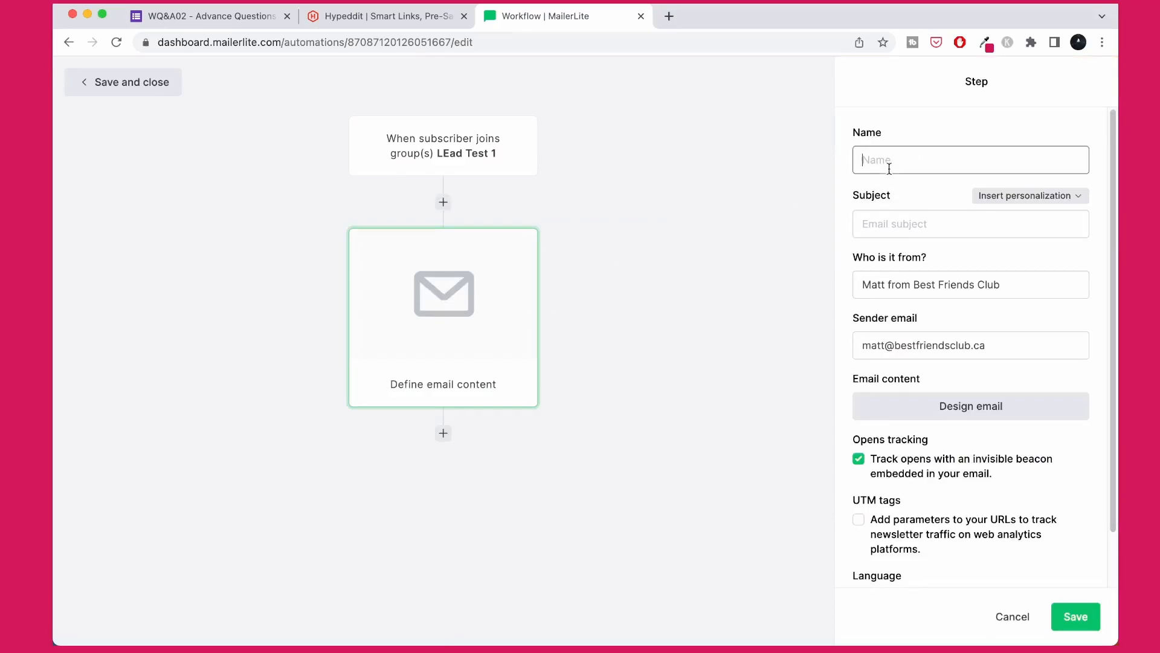
{"action": "type", "text": "Delivery"}
{"action": "left_click", "coordinate": [934, 223]}
{"action": "type", "text": "asd"}
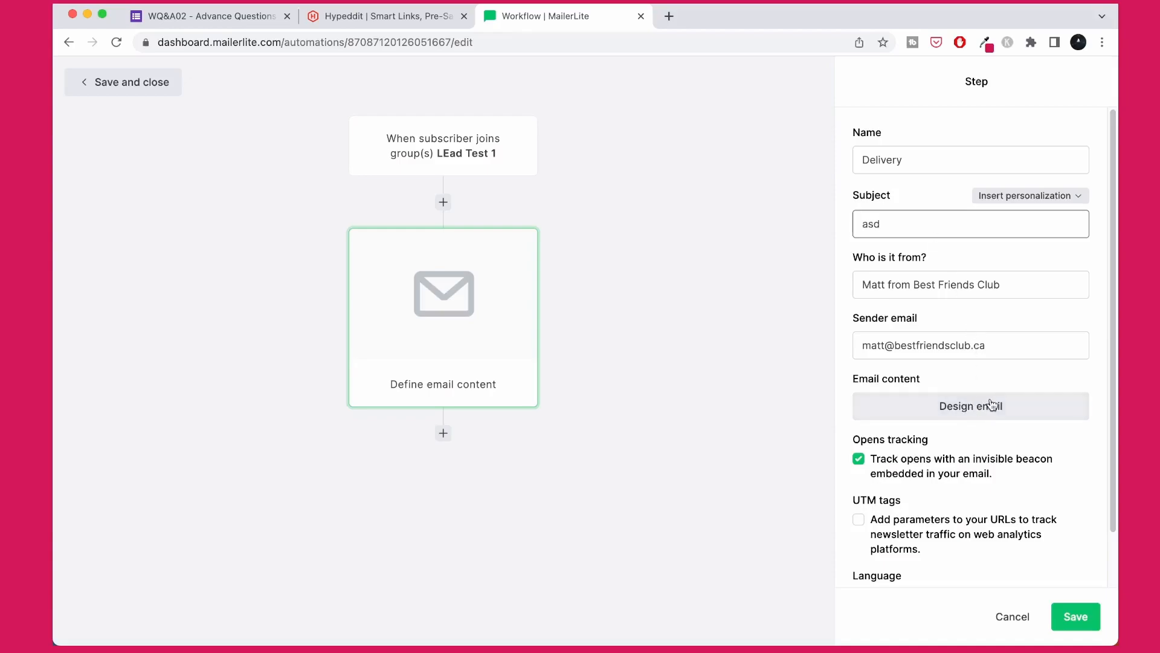
{"action": "left_click", "coordinate": [1075, 610]}
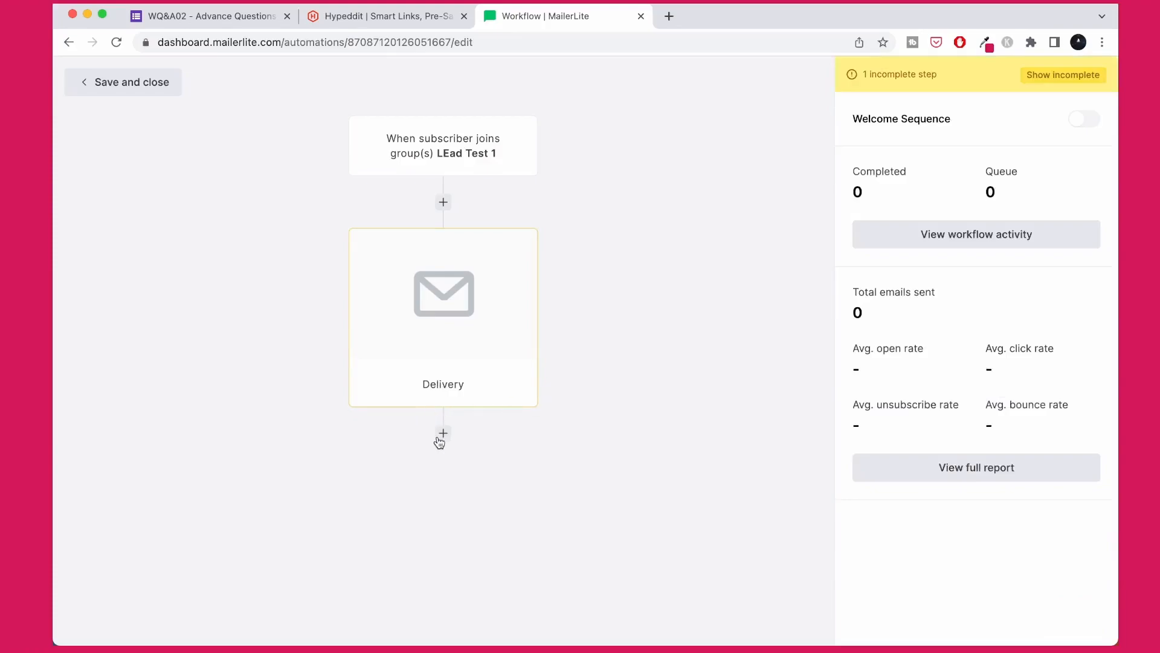
Add a delay of 1 hour below the Delivery email and save it.
{"action": "left_click", "coordinate": [439, 443]}
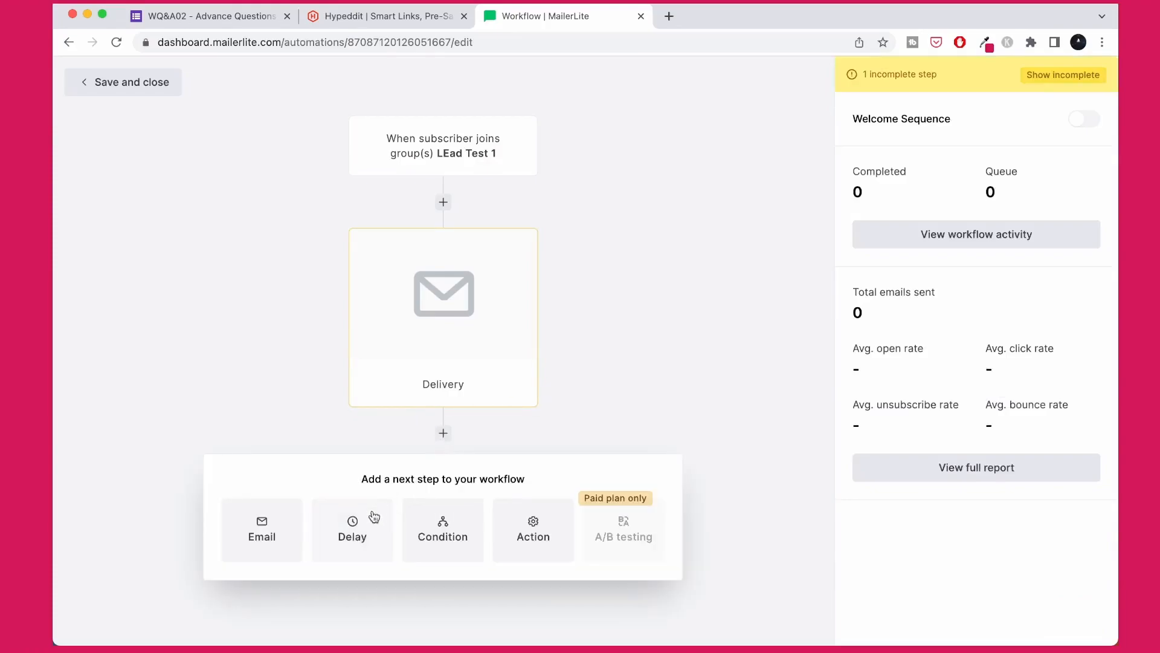
{"action": "left_click", "coordinate": [349, 544]}
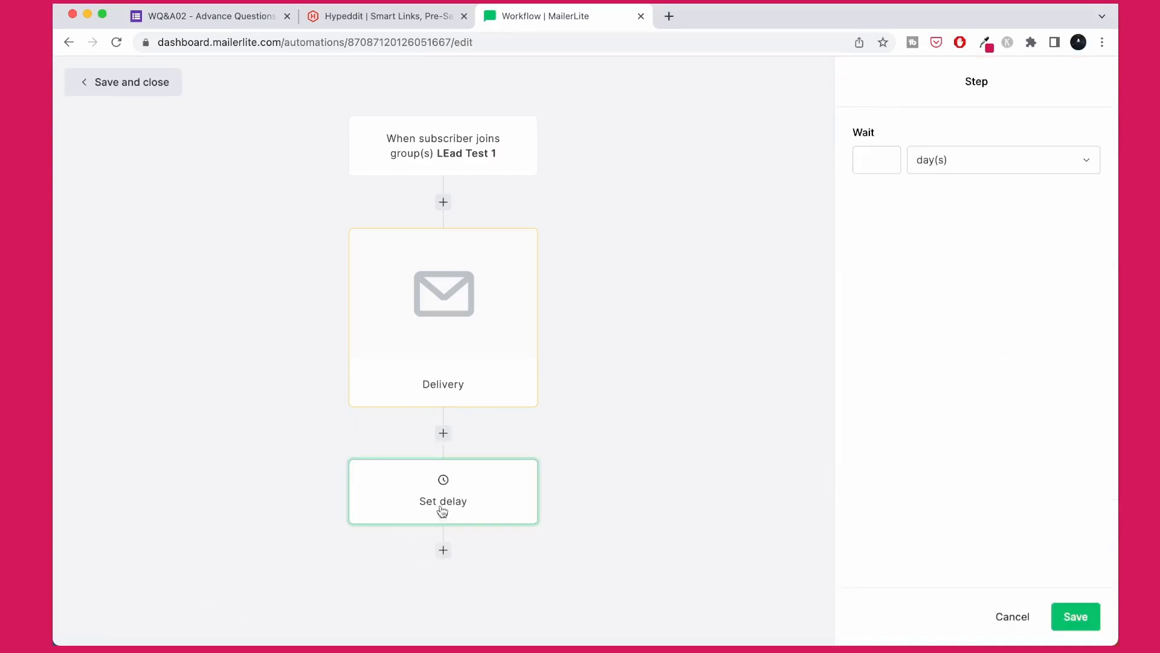
{"action": "left_click", "coordinate": [943, 161]}
{"action": "left_click", "coordinate": [947, 218]}
{"action": "left_click", "coordinate": [874, 160]}
{"action": "type", "text": "1"}
{"action": "left_click", "coordinate": [1075, 617]}
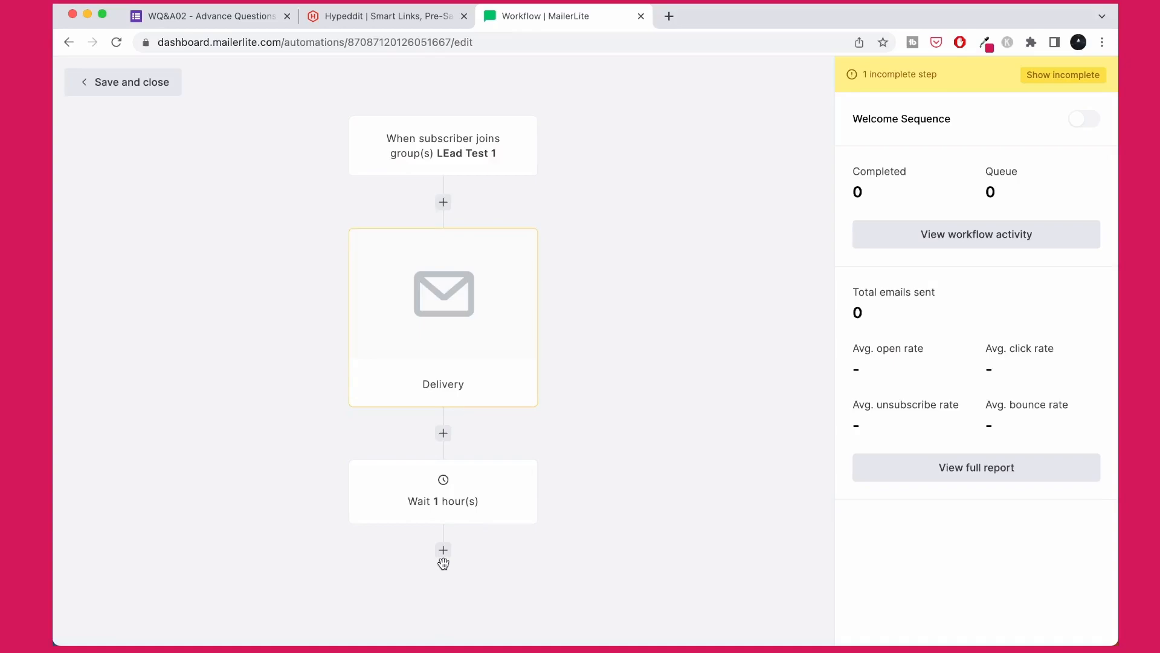
Add a condition step below the 1-hour delay in the workflow.
{"action": "left_click", "coordinate": [443, 552]}
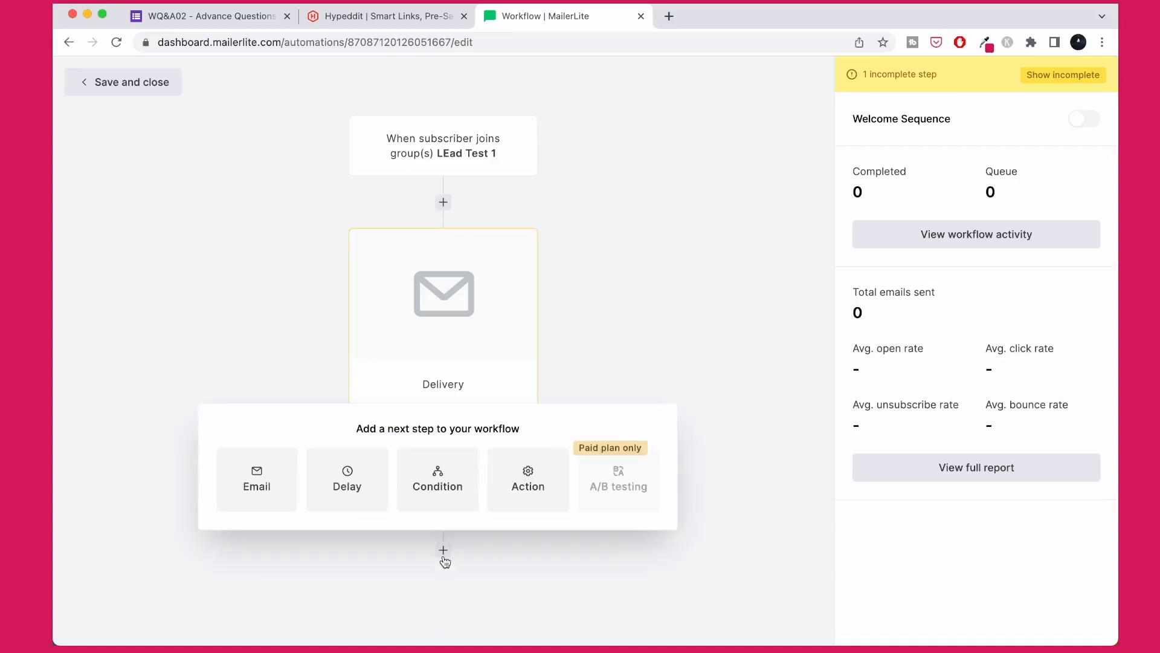
{"action": "left_click", "coordinate": [439, 499]}
{"action": "scroll", "coordinate": [655, 432], "scroll_direction": "down", "scroll_amount": 3}
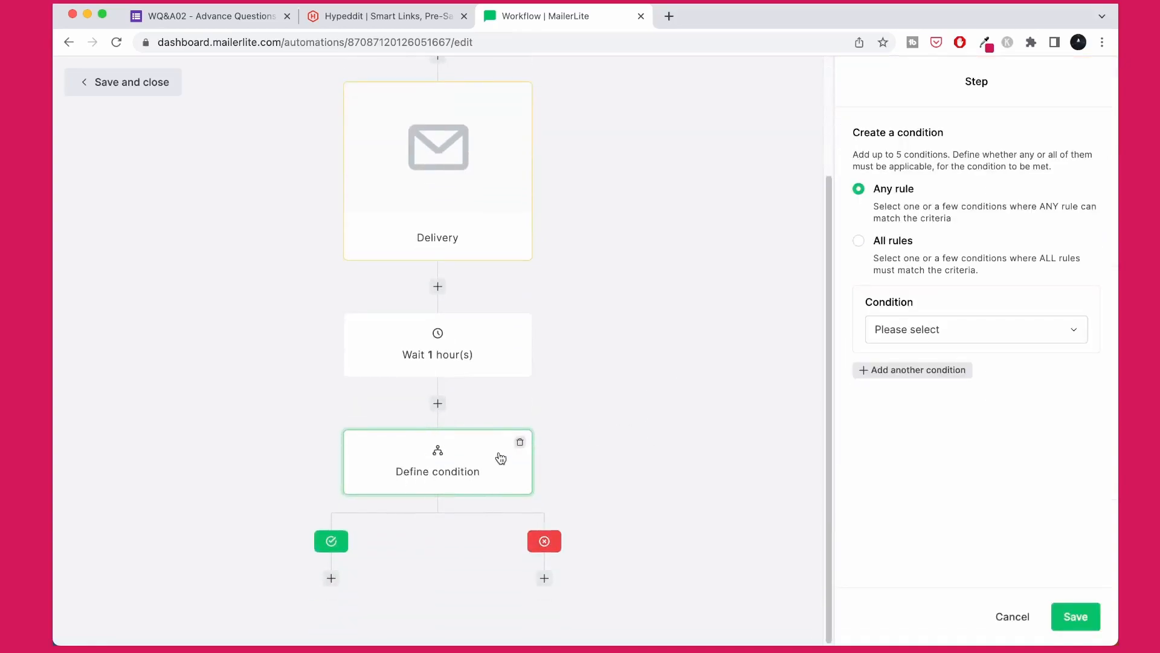
{"action": "left_click", "coordinate": [438, 404]}
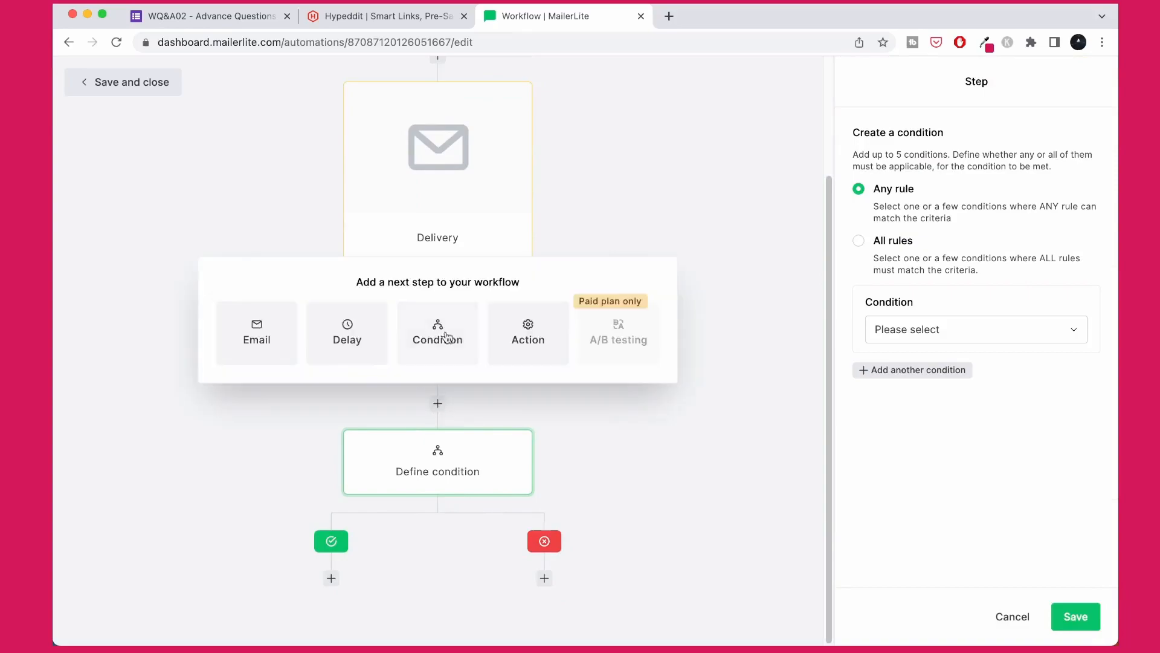
{"action": "left_click", "coordinate": [638, 440]}
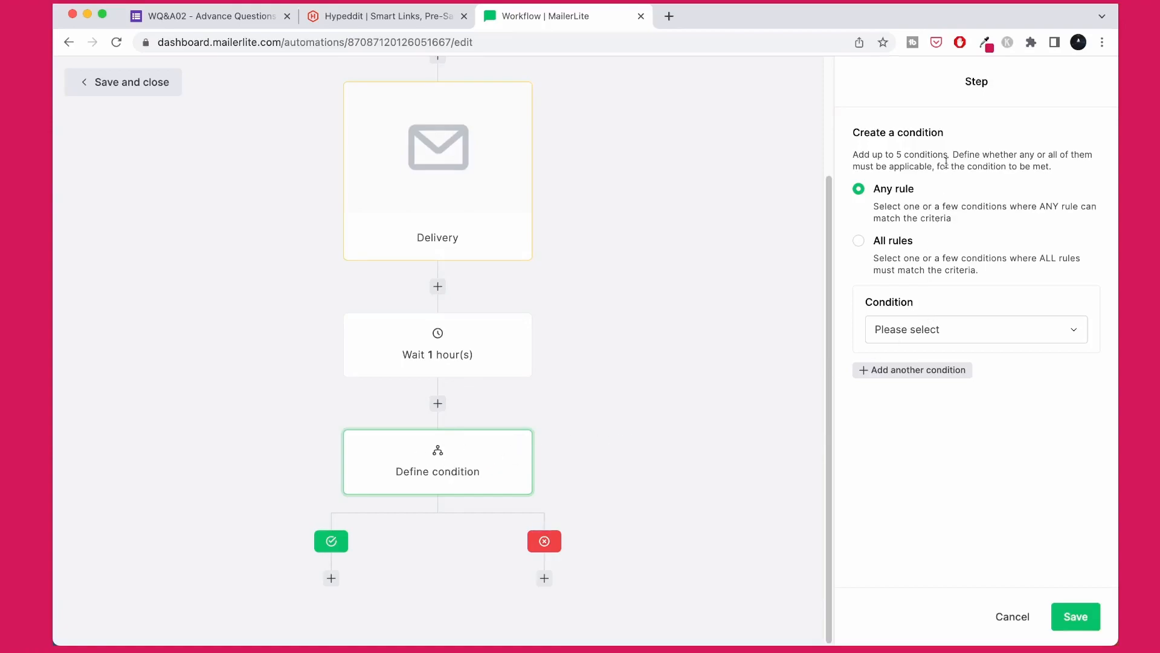
Define the condition as Workflow activity, Delivery email, "had any link clicked", and save it.
{"action": "left_click", "coordinate": [931, 333]}
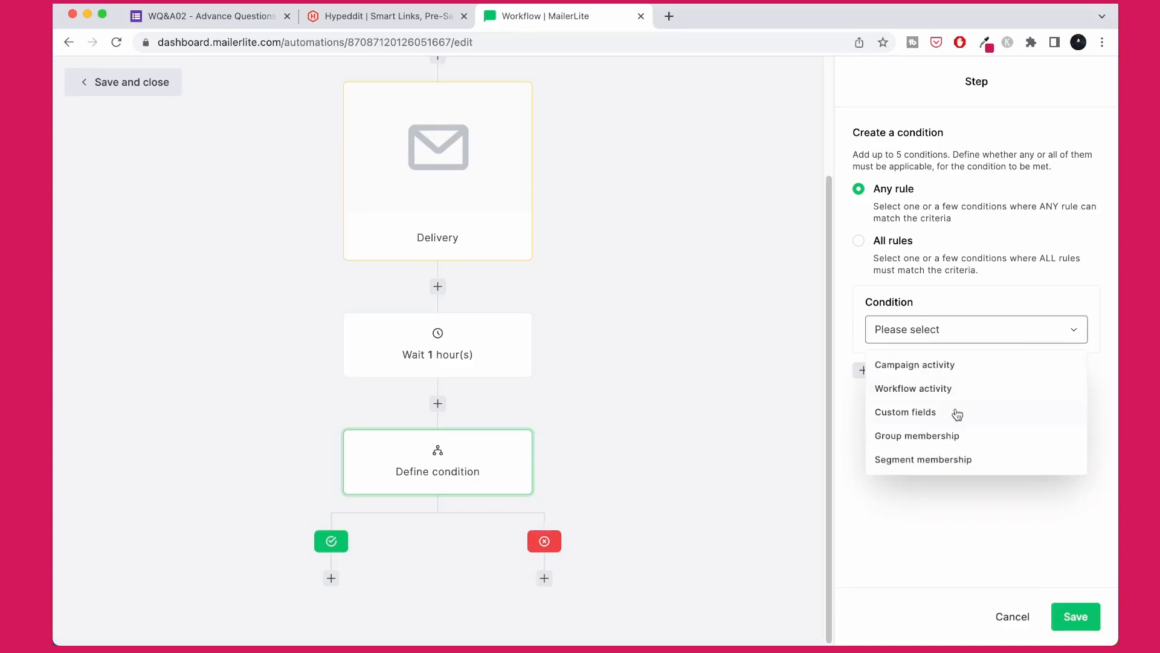
{"action": "left_click", "coordinate": [923, 390]}
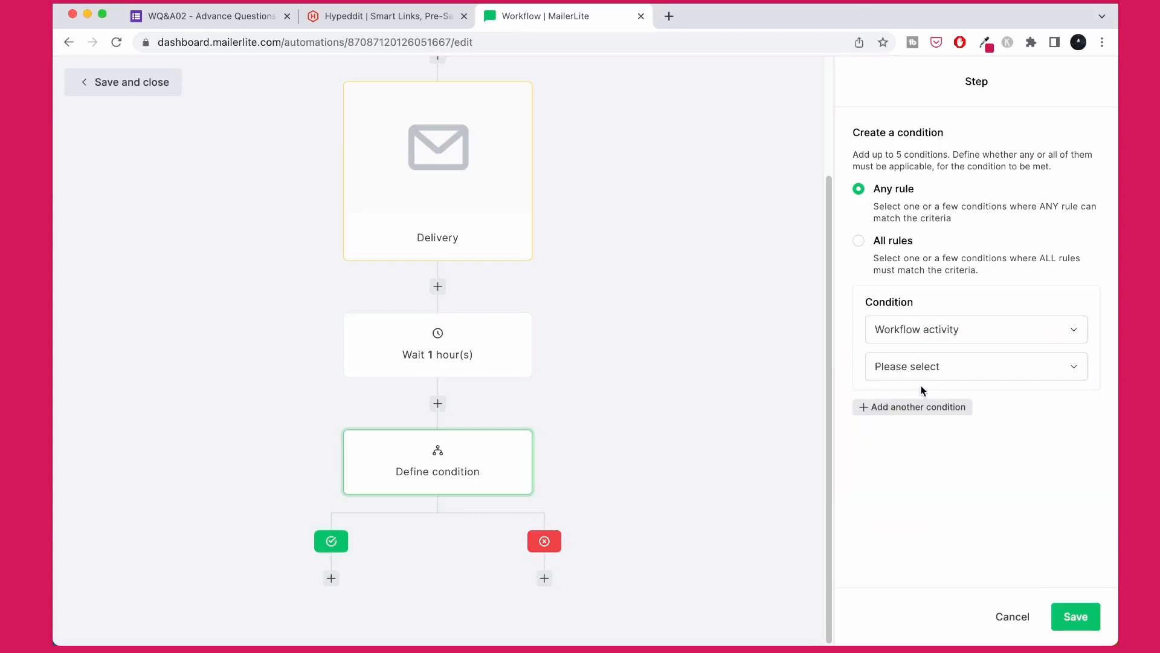
{"action": "left_click", "coordinate": [916, 375]}
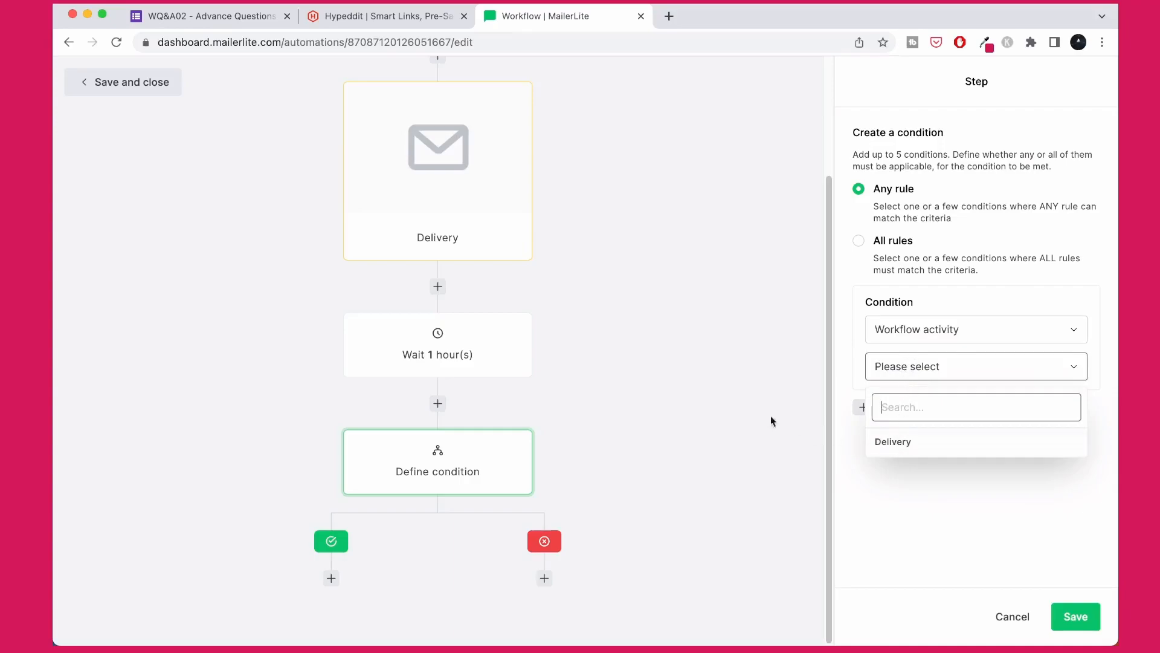
{"action": "left_click", "coordinate": [923, 442]}
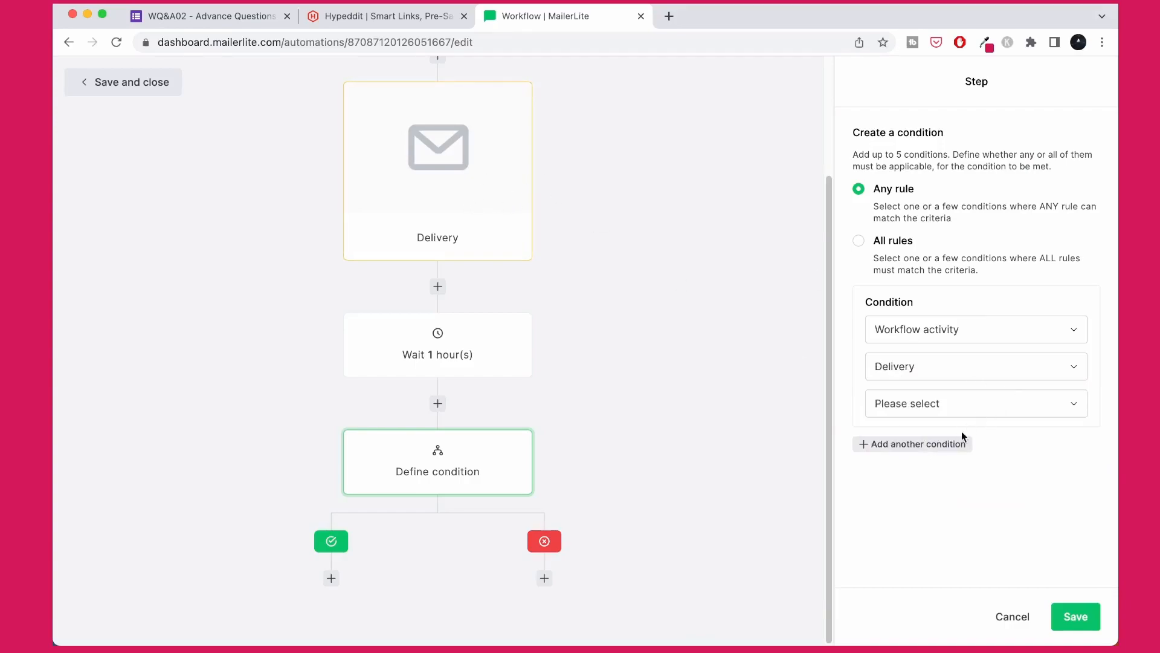
{"action": "left_click", "coordinate": [903, 406]}
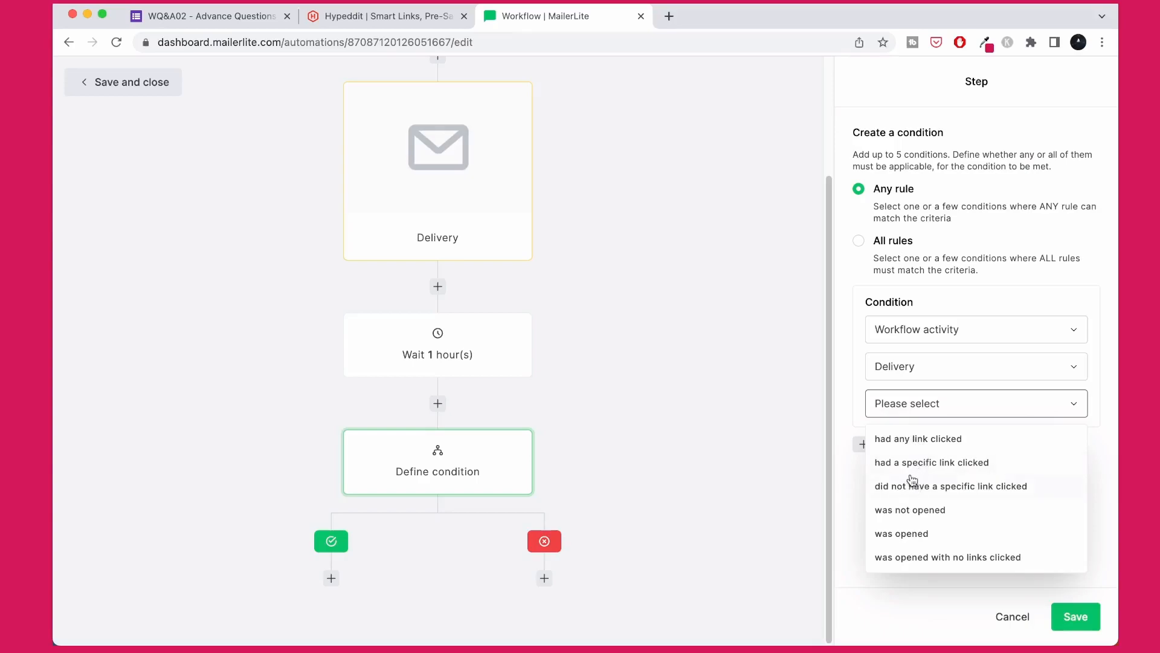
{"action": "left_click", "coordinate": [905, 445]}
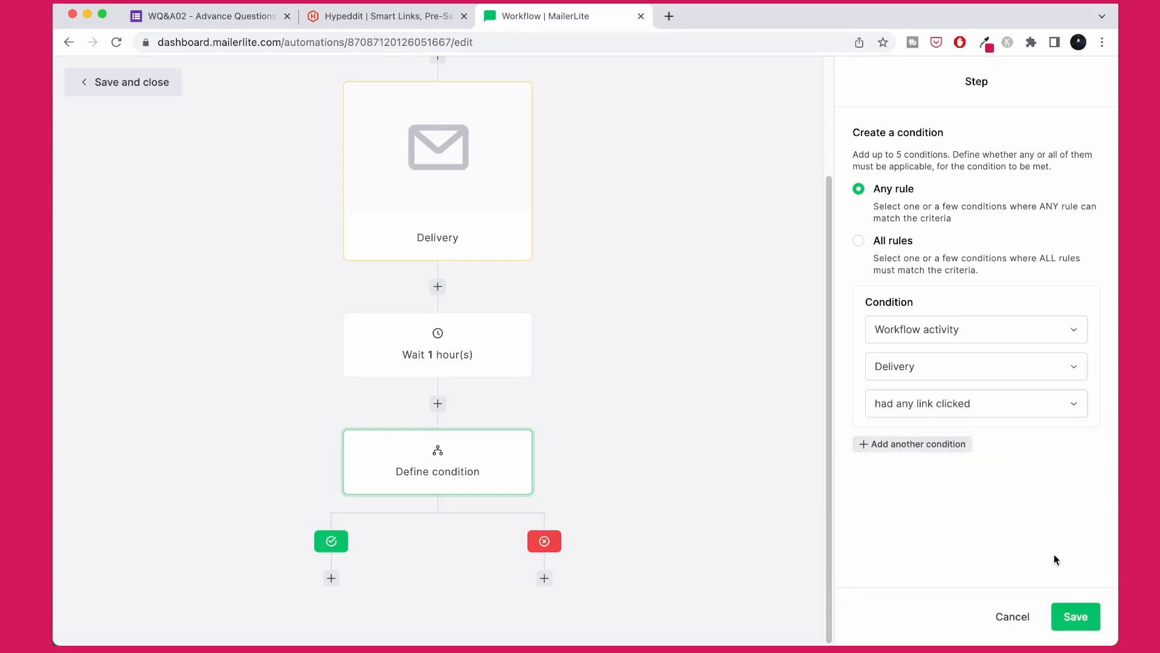
{"action": "left_click", "coordinate": [1075, 626]}
{"action": "scroll", "coordinate": [787, 503], "scroll_direction": "down", "scroll_amount": 1}
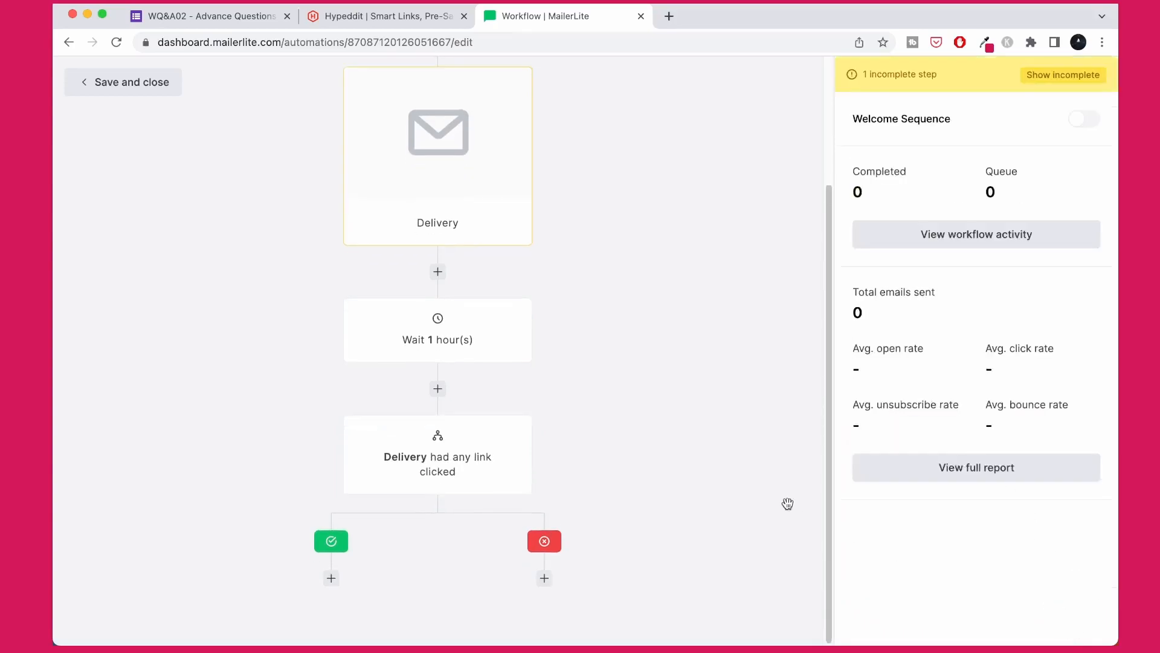
Add an email step to the condition's No branch with the name "Bonus" and the subject "asd", and save it.
{"action": "left_click", "coordinate": [545, 580]}
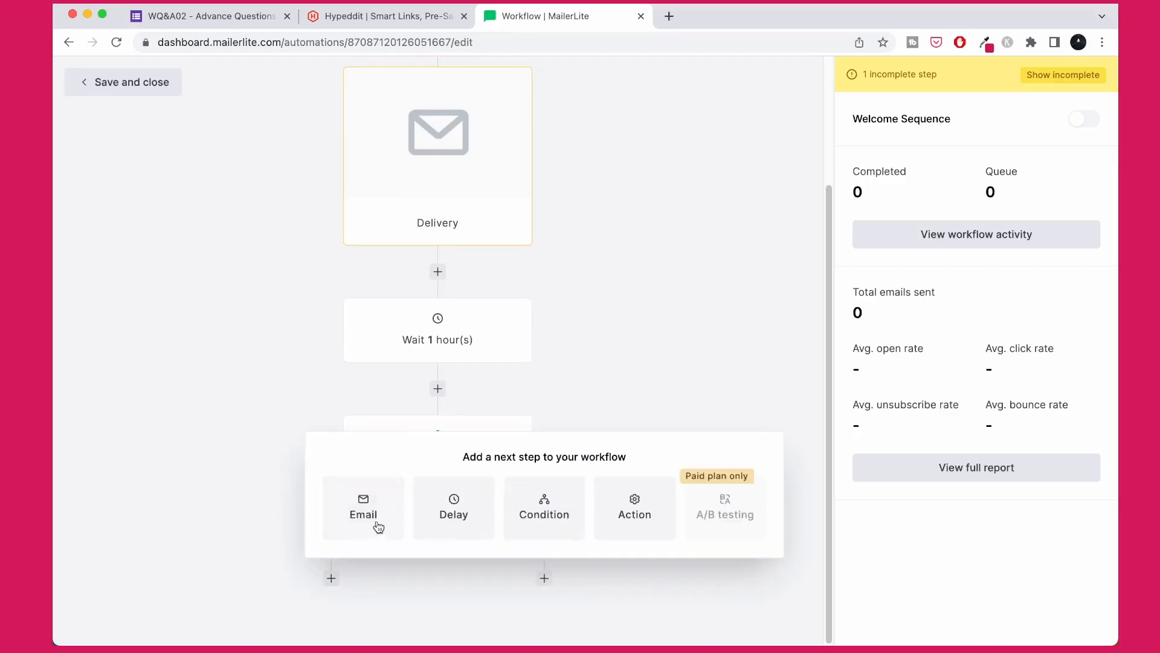
{"action": "left_click", "coordinate": [375, 525]}
{"action": "scroll", "coordinate": [590, 487], "scroll_direction": "down", "scroll_amount": 4}
{"action": "left_click", "coordinate": [520, 532]}
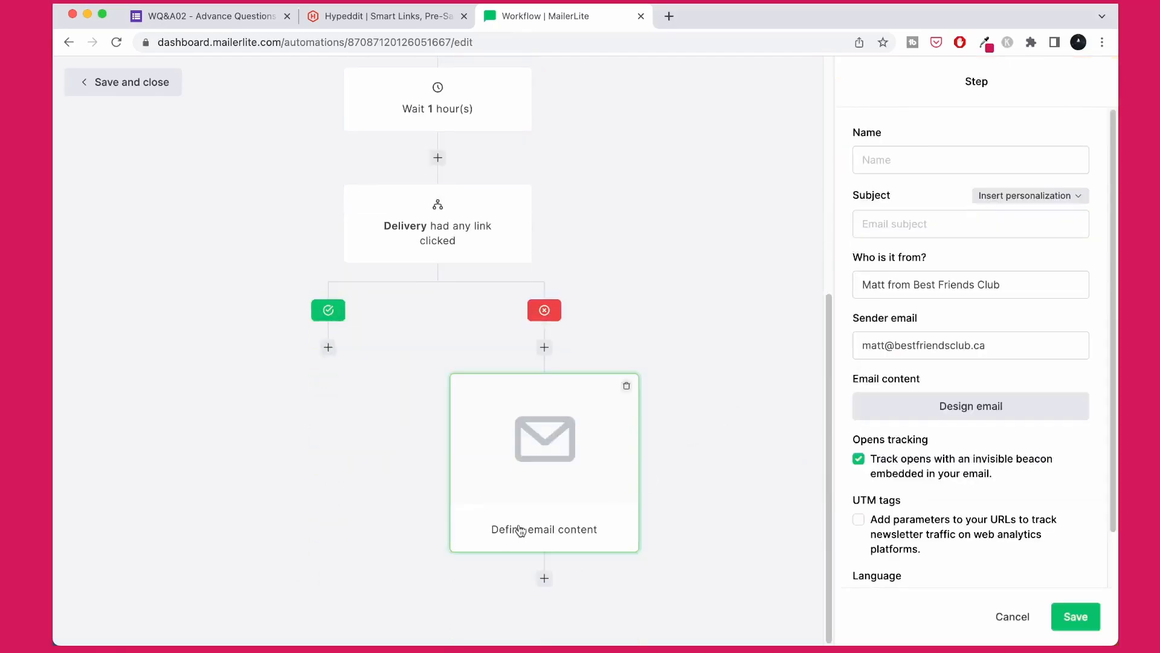
{"action": "left_click", "coordinate": [898, 159]}
{"action": "type", "text": "Bonus"}
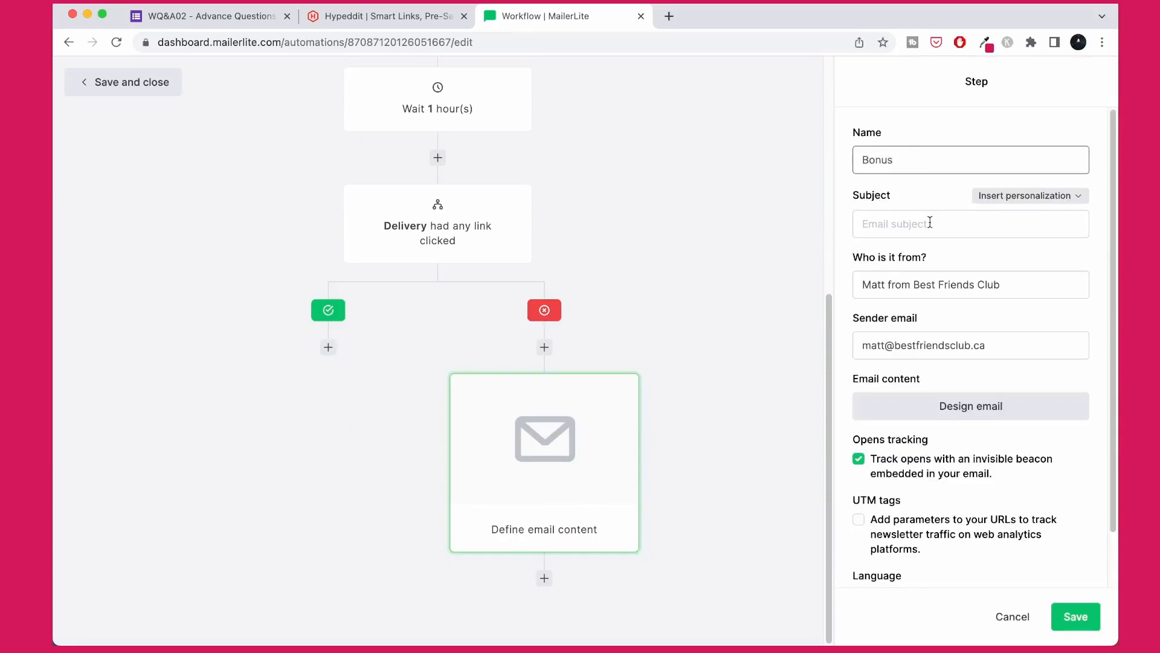
{"action": "left_click", "coordinate": [929, 223]}
{"action": "type", "text": "as"}
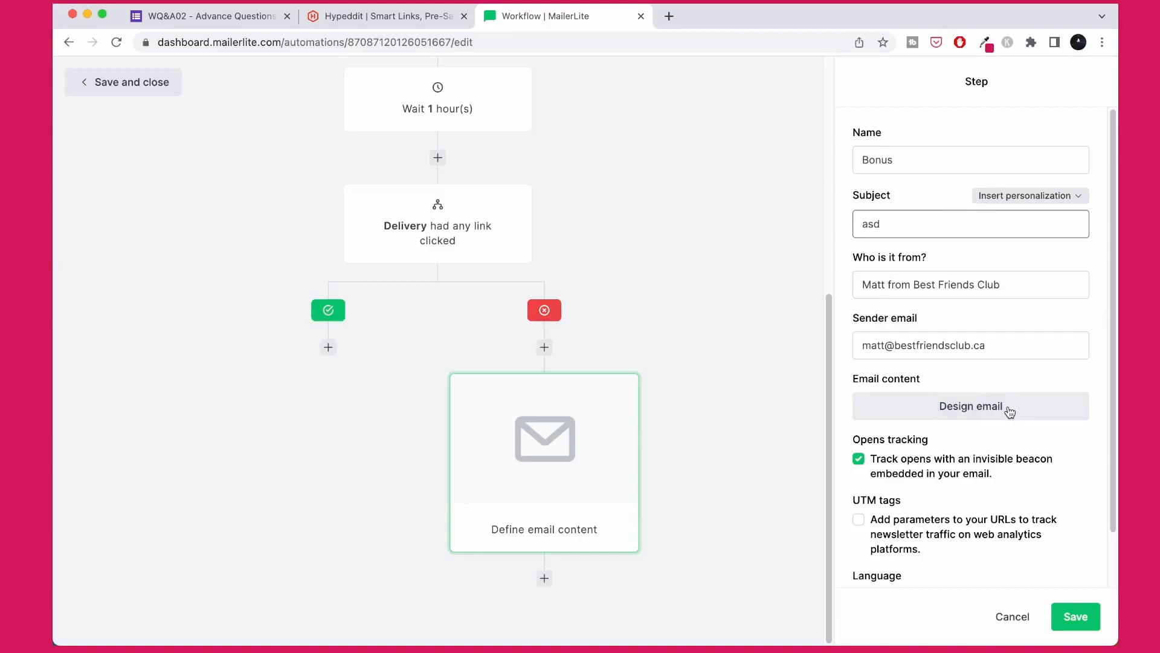
{"action": "type", "text": "d"}
{"action": "left_click", "coordinate": [1075, 617]}
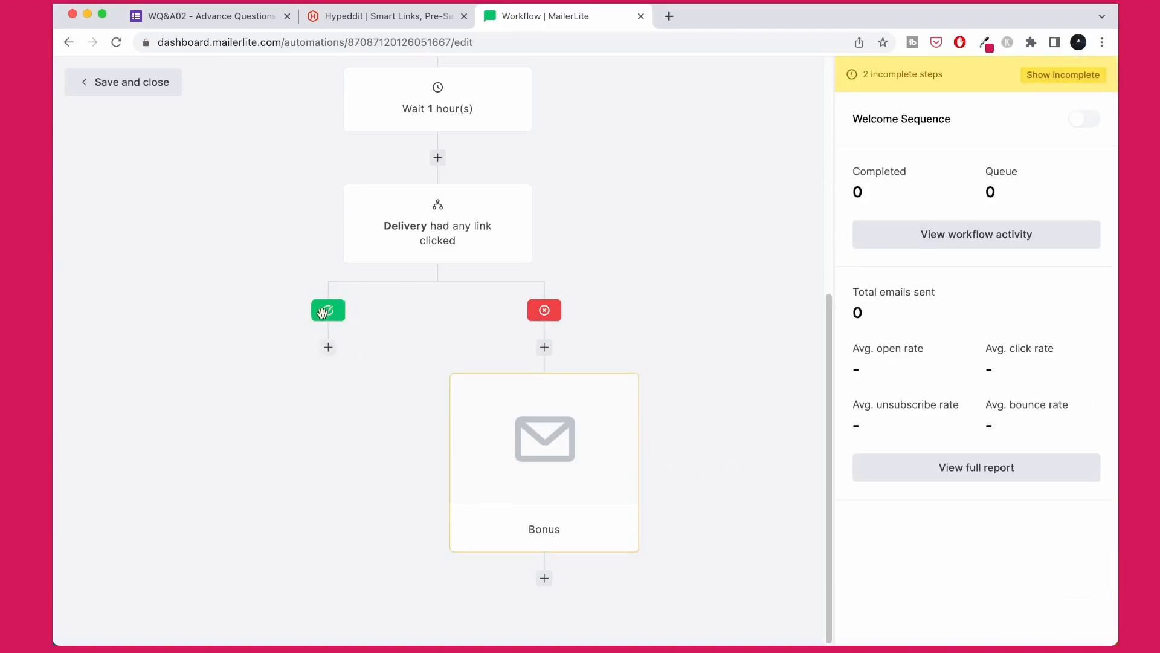
Add a delay of 1 day to the condition's Yes branch and save it.
{"action": "left_click", "coordinate": [328, 349]}
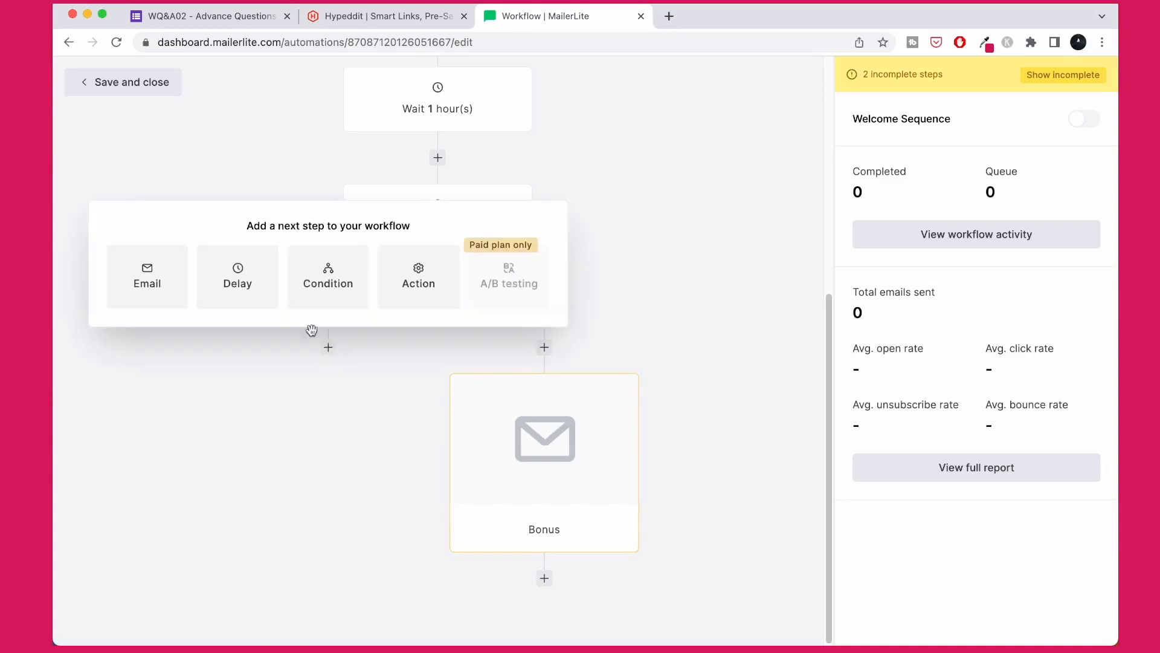
{"action": "left_click", "coordinate": [260, 286]}
{"action": "left_click", "coordinate": [367, 399]}
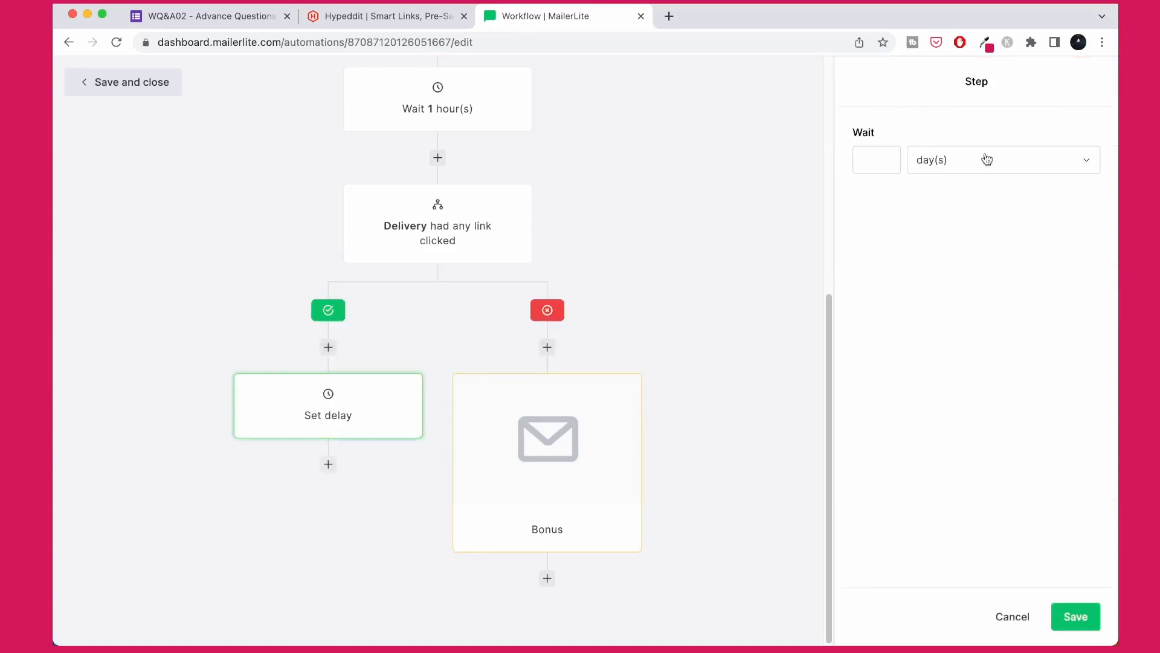
{"action": "left_click", "coordinate": [868, 155]}
{"action": "type", "text": "1"}
{"action": "left_click", "coordinate": [1076, 616]}
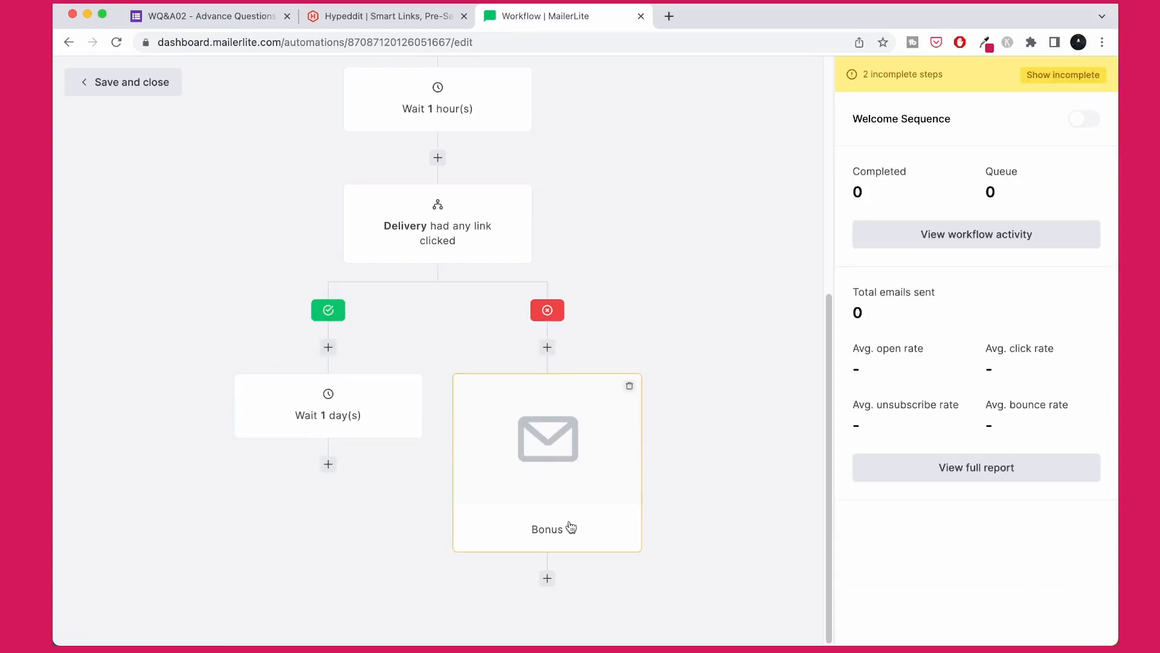
Add an action below the Bonus email that moves subscribers to another step, the "Wait 1 day(s)" delay, and save it.
{"action": "left_click", "coordinate": [547, 580]}
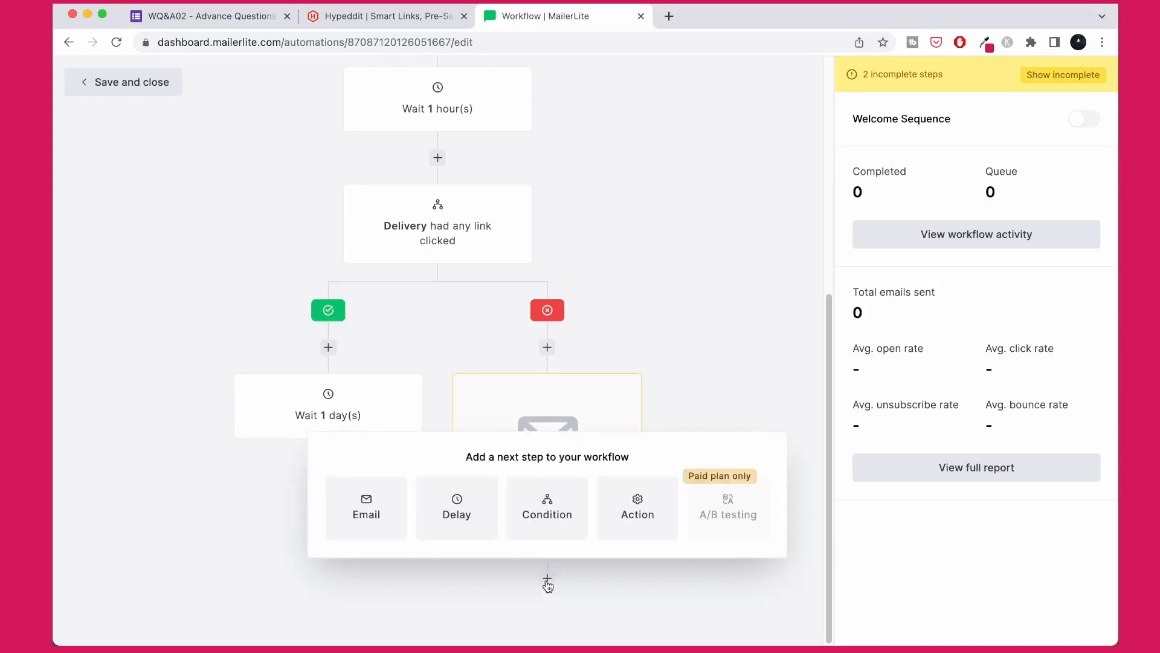
{"action": "left_click", "coordinate": [633, 530]}
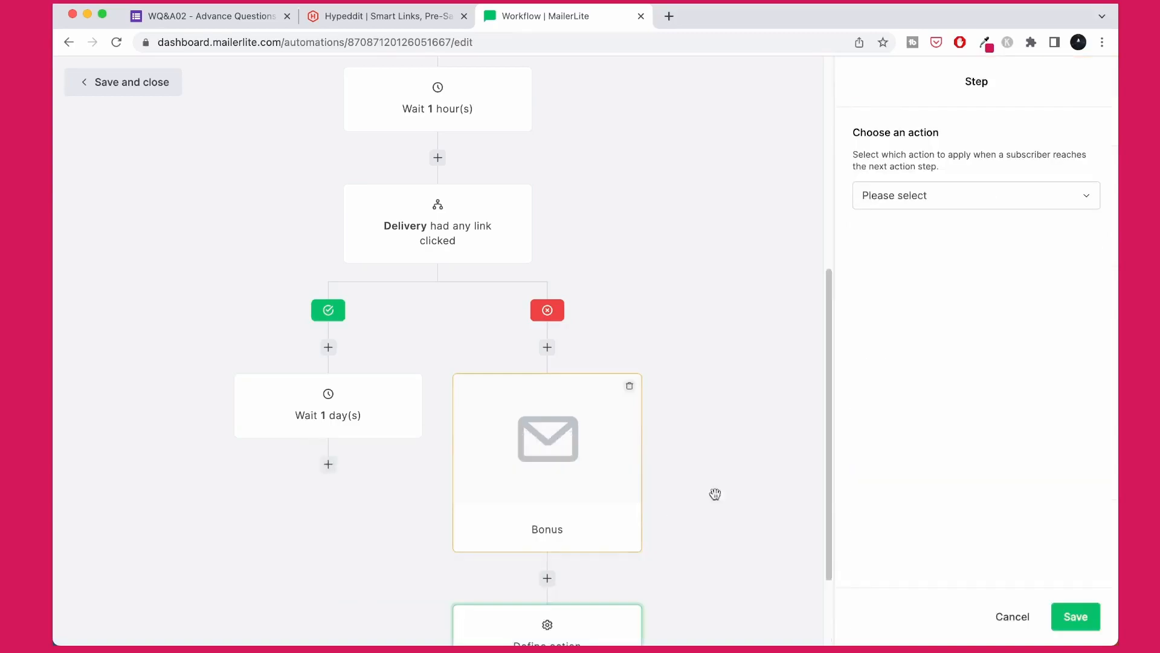
{"action": "scroll", "coordinate": [770, 431], "scroll_direction": "down", "scroll_amount": 3}
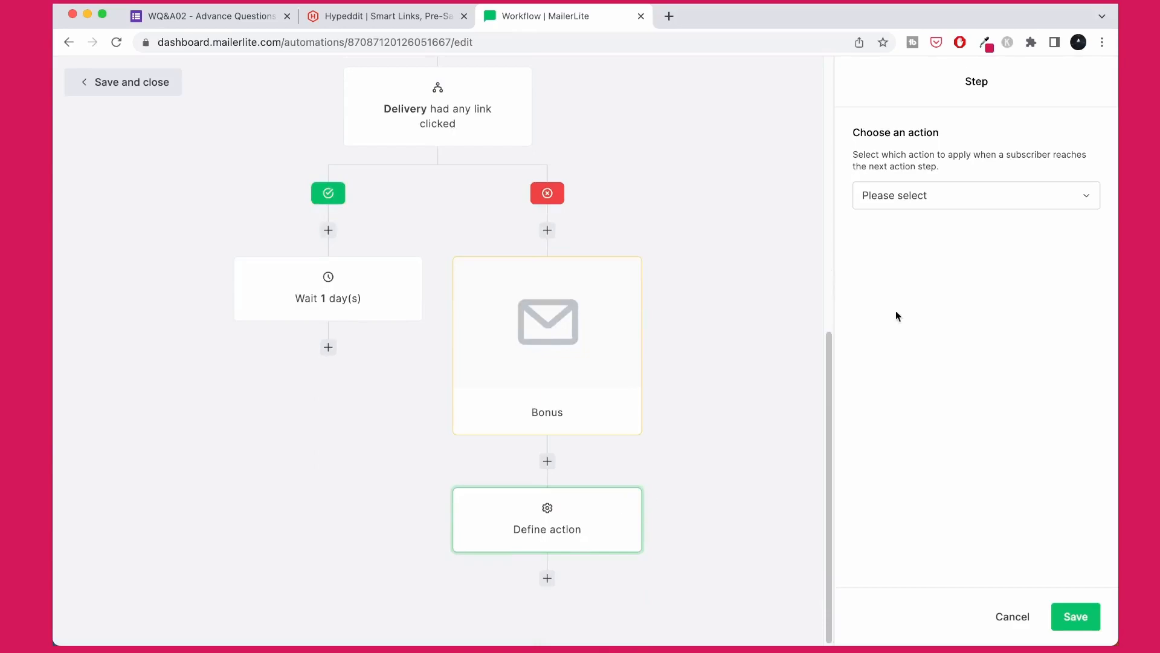
{"action": "left_click", "coordinate": [953, 195]}
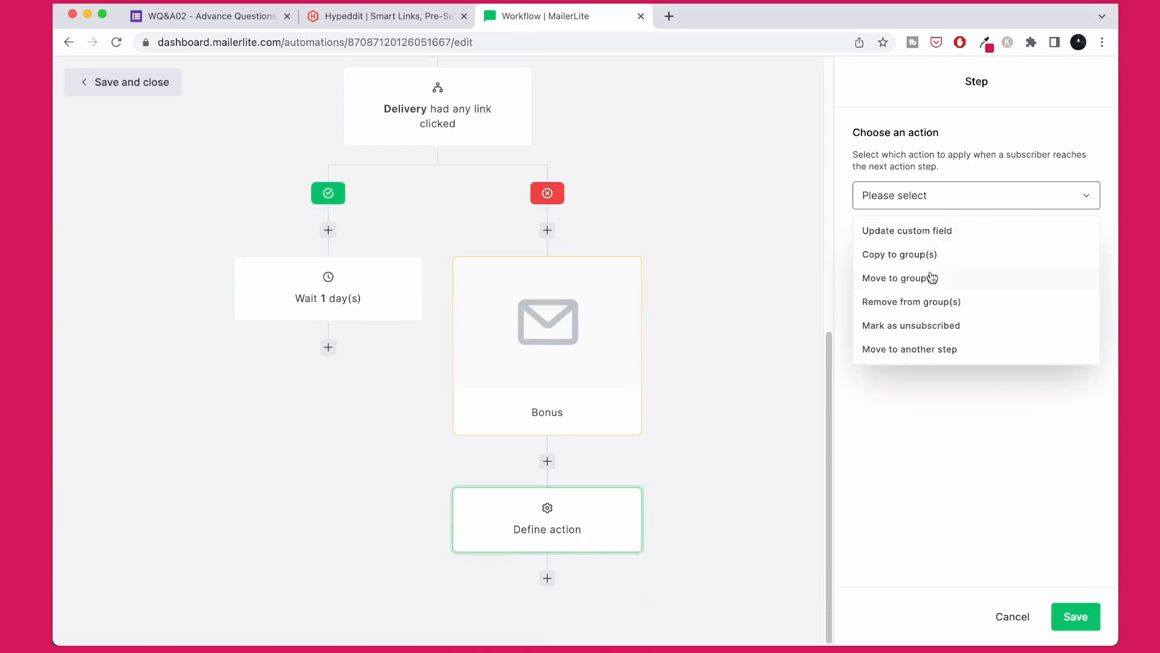
{"action": "left_click", "coordinate": [933, 355]}
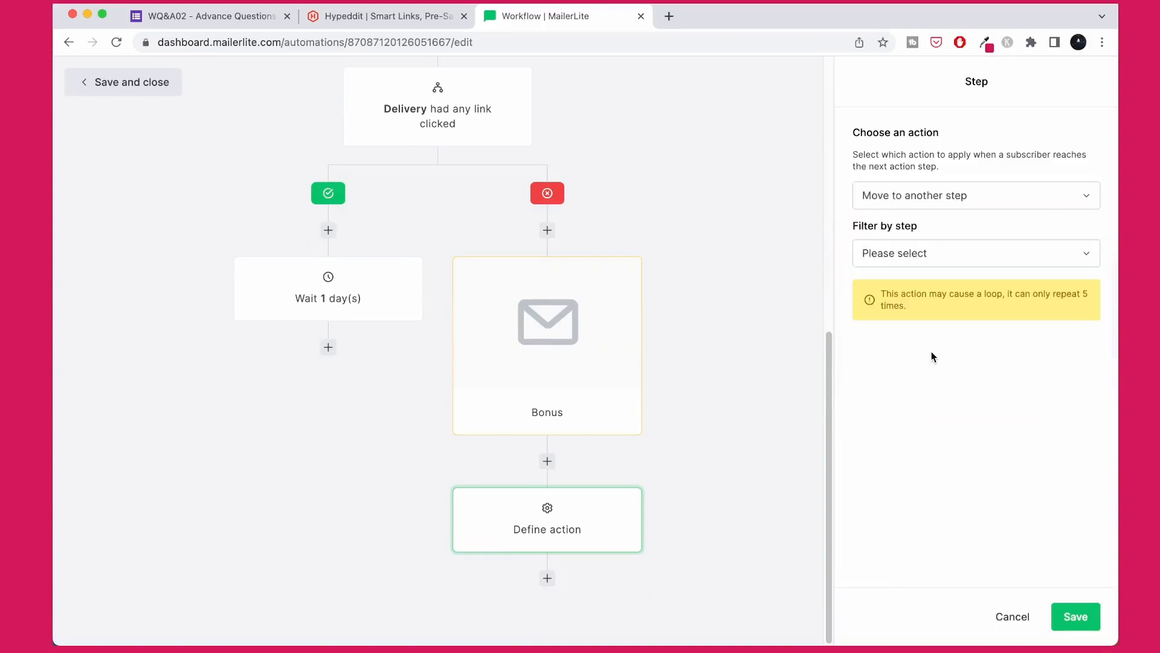
{"action": "left_click", "coordinate": [884, 255]}
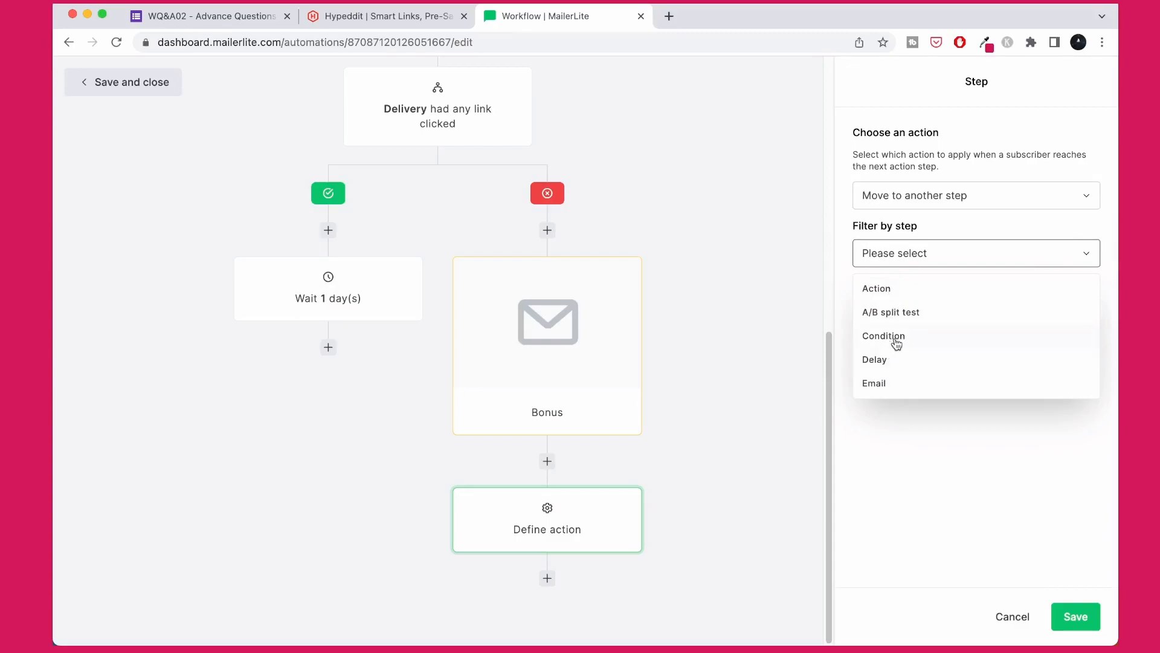
{"action": "left_click", "coordinate": [886, 362]}
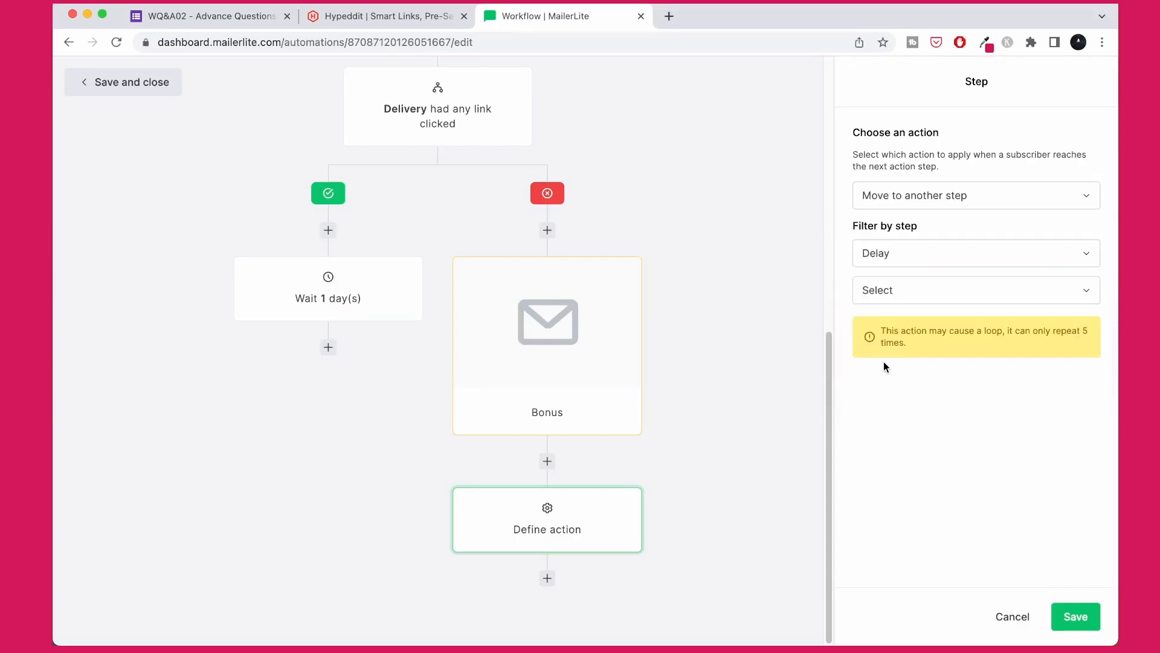
{"action": "left_click", "coordinate": [912, 299]}
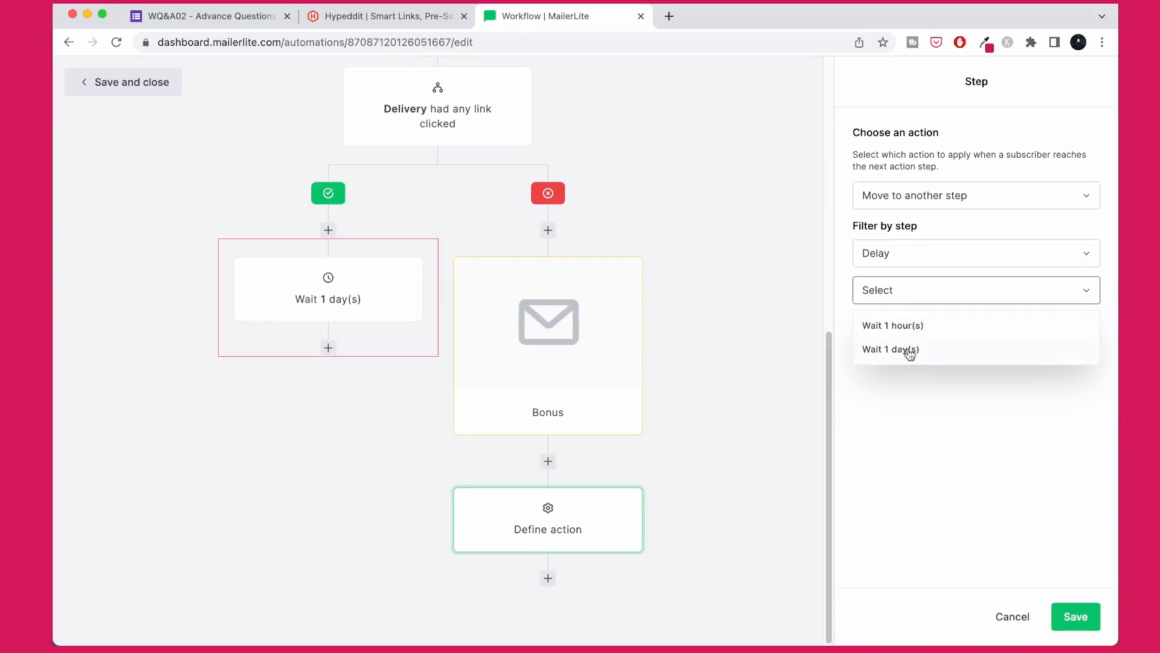
{"action": "left_click", "coordinate": [909, 351]}
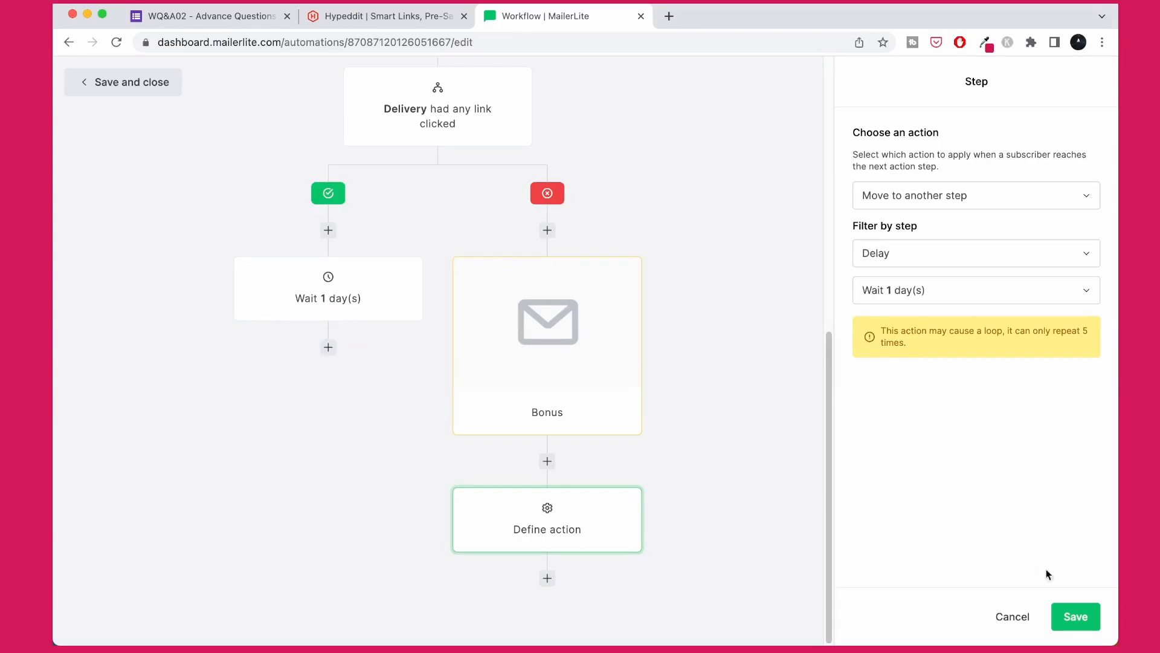
{"action": "left_click", "coordinate": [1075, 616]}
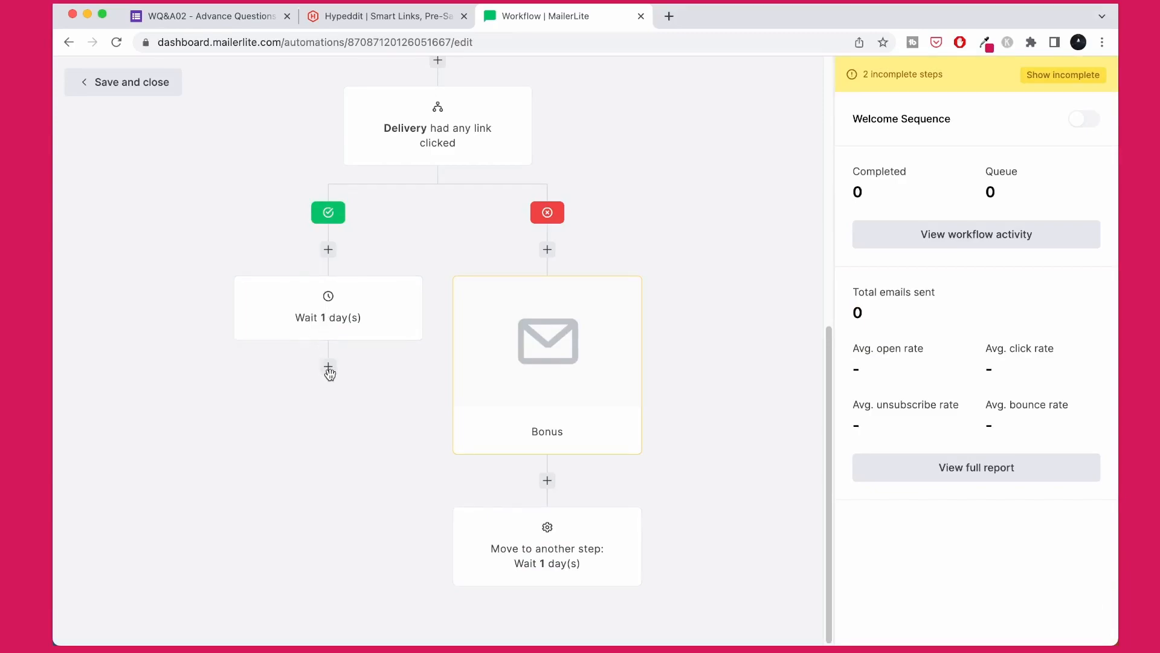
Add an email step below the 1-day delay with the name "Offer" and the subject "asd", and save it.
{"action": "left_click", "coordinate": [328, 366]}
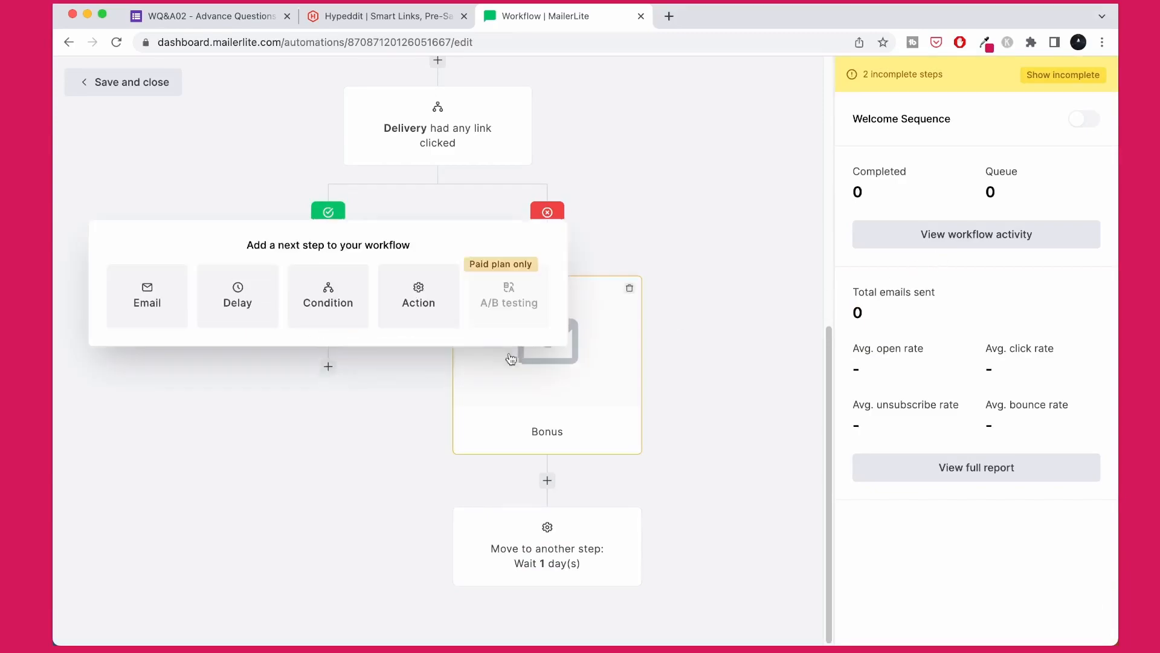
{"action": "left_click", "coordinate": [160, 307]}
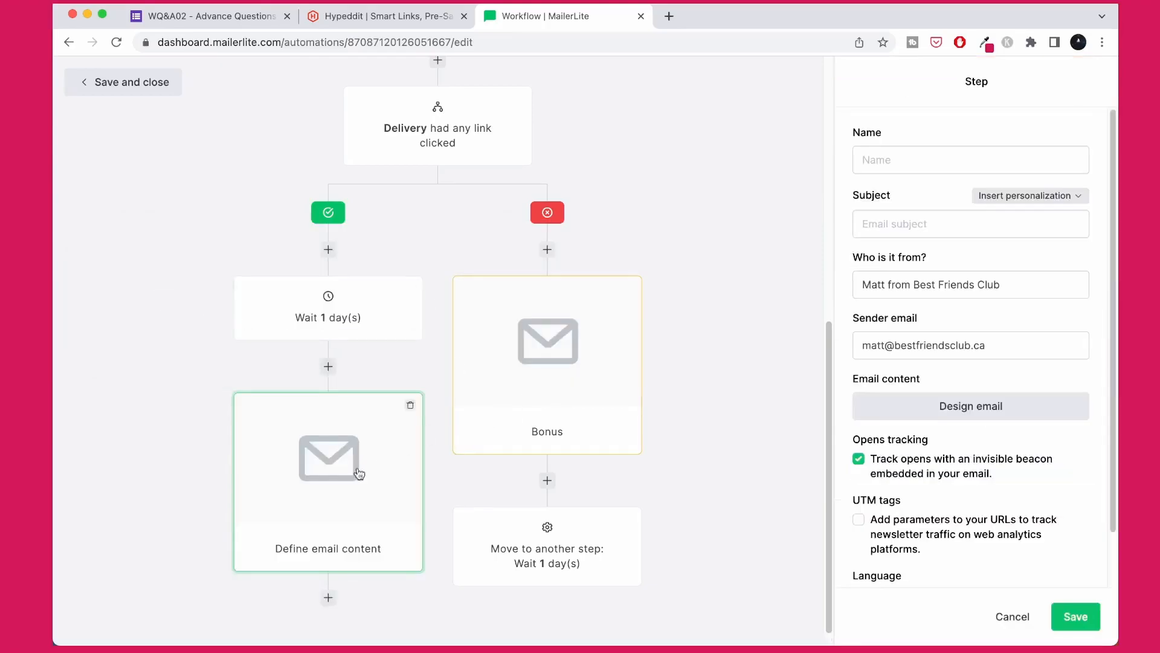
{"action": "left_click", "coordinate": [921, 155]}
{"action": "type", "text": "Offer"}
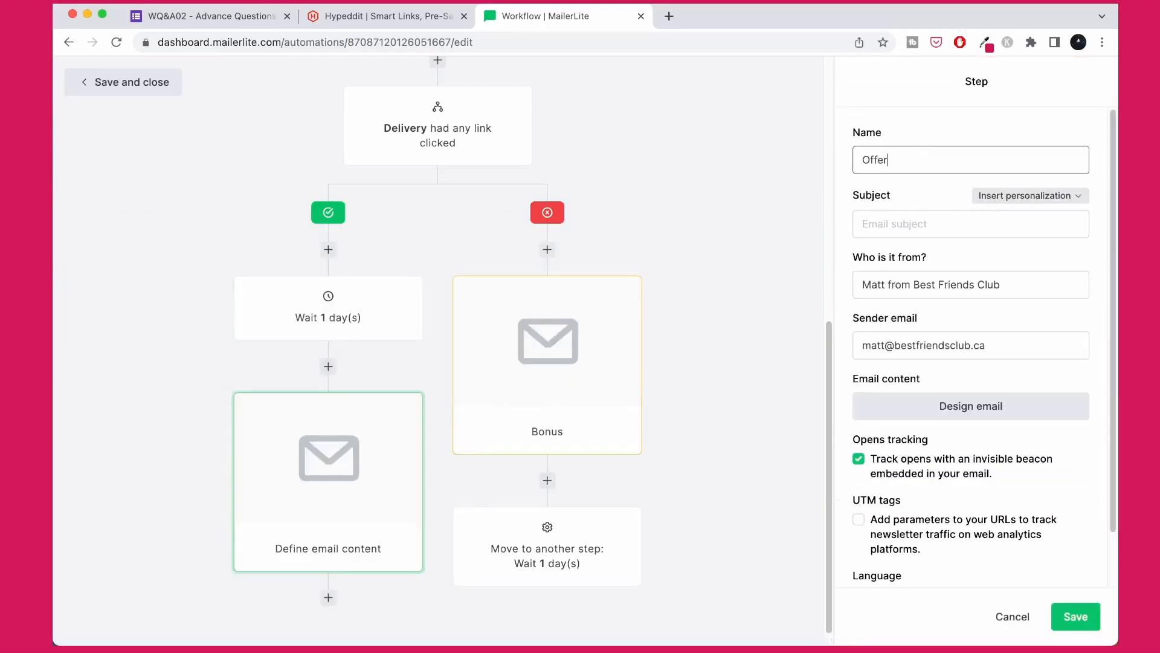
{"action": "left_click", "coordinate": [927, 225]}
{"action": "type", "text": "asd"}
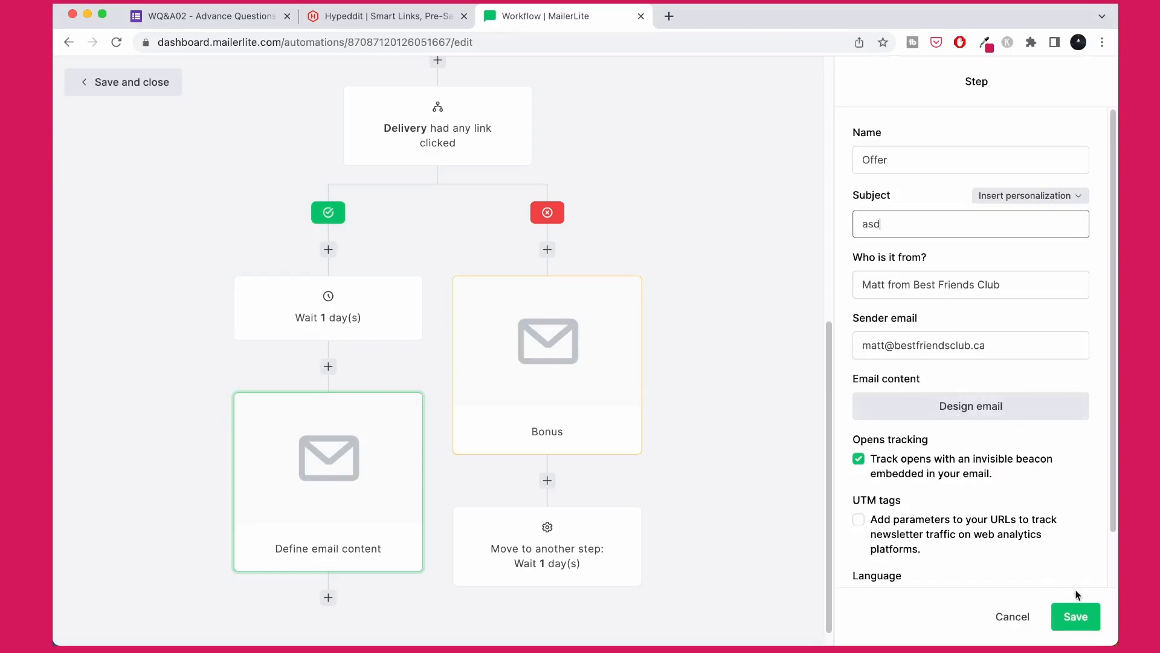
{"action": "left_click", "coordinate": [1076, 617]}
{"action": "scroll", "coordinate": [423, 526], "scroll_direction": "down", "scroll_amount": 1}
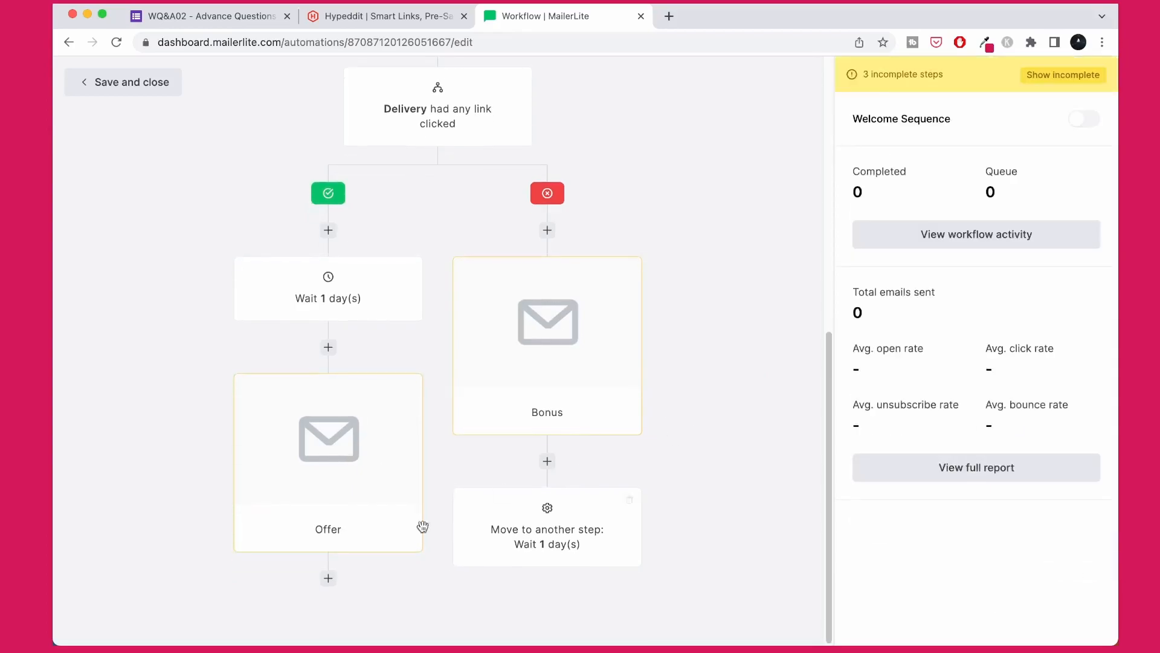
Add an action below the Offer email that copies subscribers to the "Nurturing Sequence" group, and save it.
{"action": "left_click", "coordinate": [328, 578]}
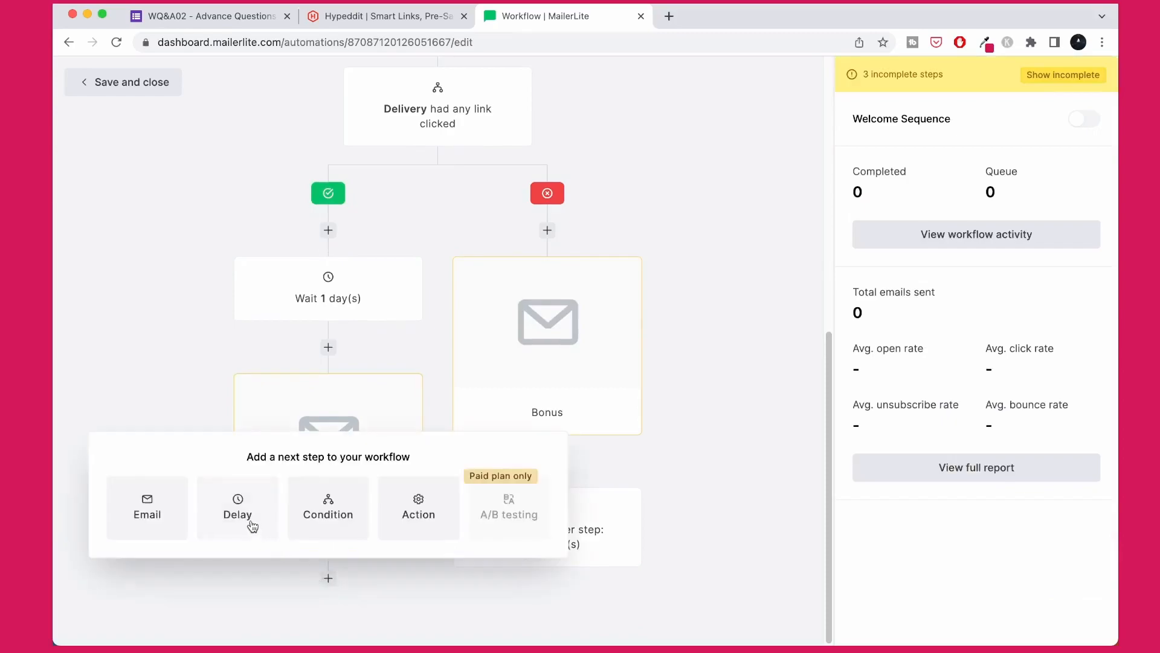
{"action": "left_click", "coordinate": [416, 510]}
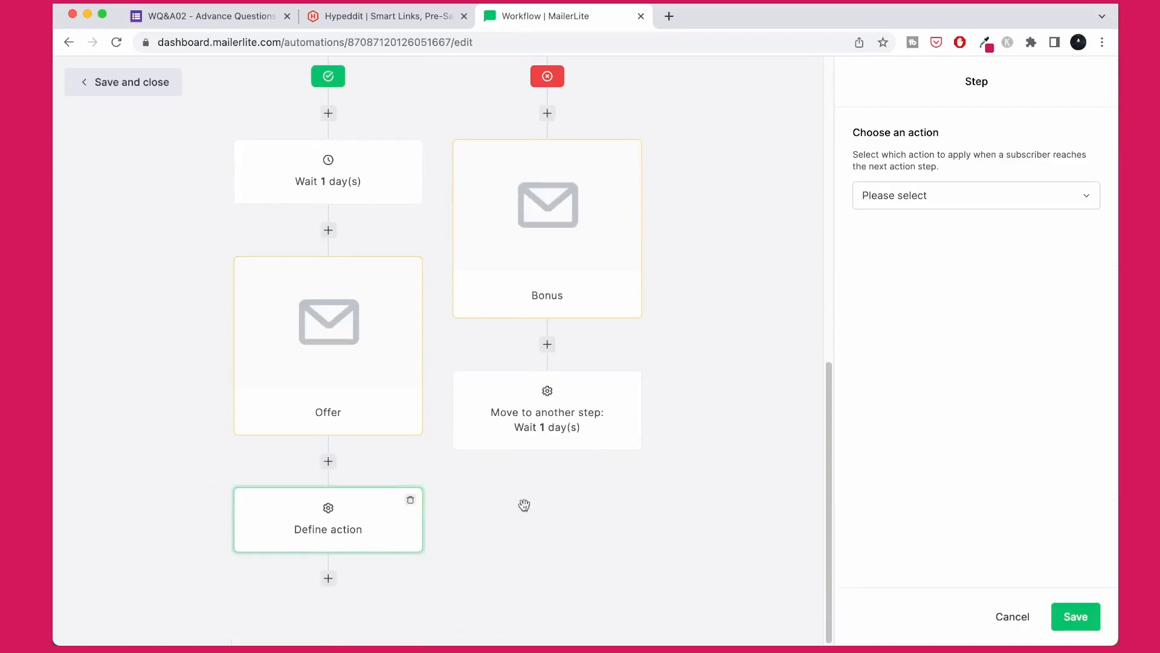
{"action": "left_click", "coordinate": [892, 208]}
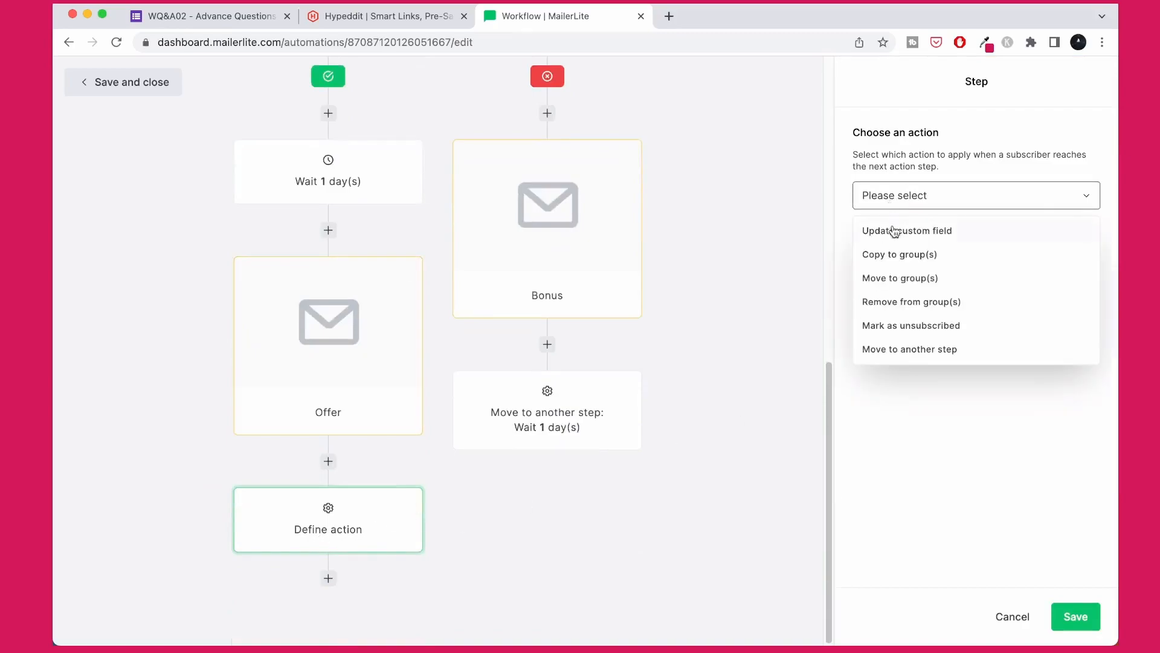
{"action": "left_click", "coordinate": [898, 260]}
{"action": "left_click", "coordinate": [896, 255]}
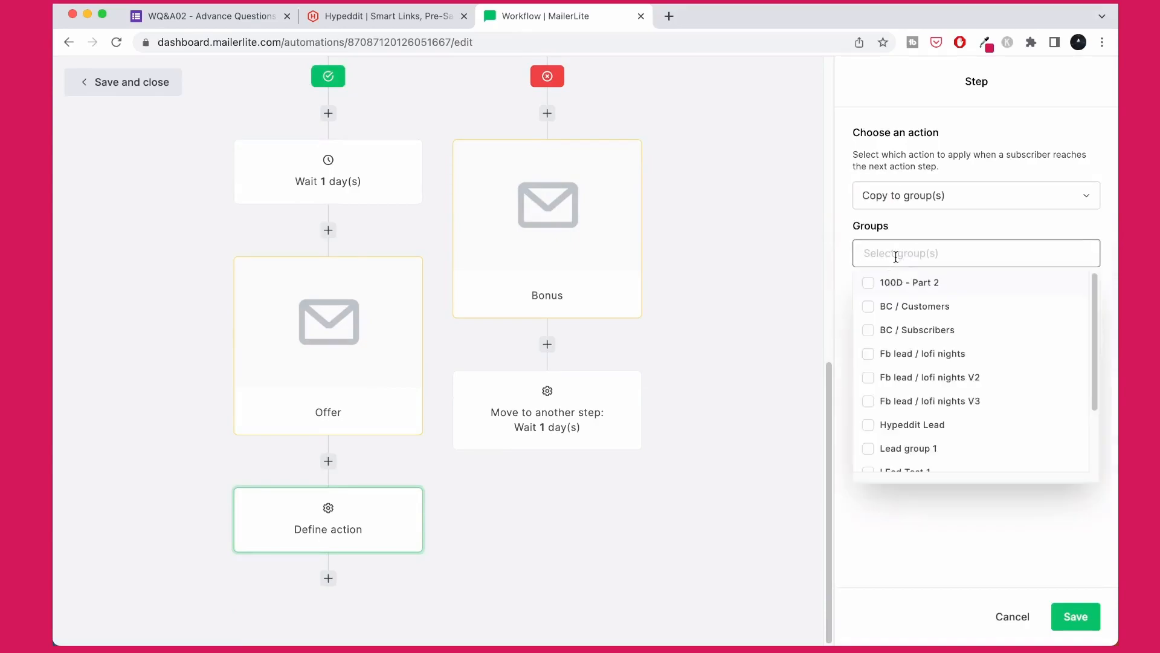
{"action": "type", "text": "nur"}
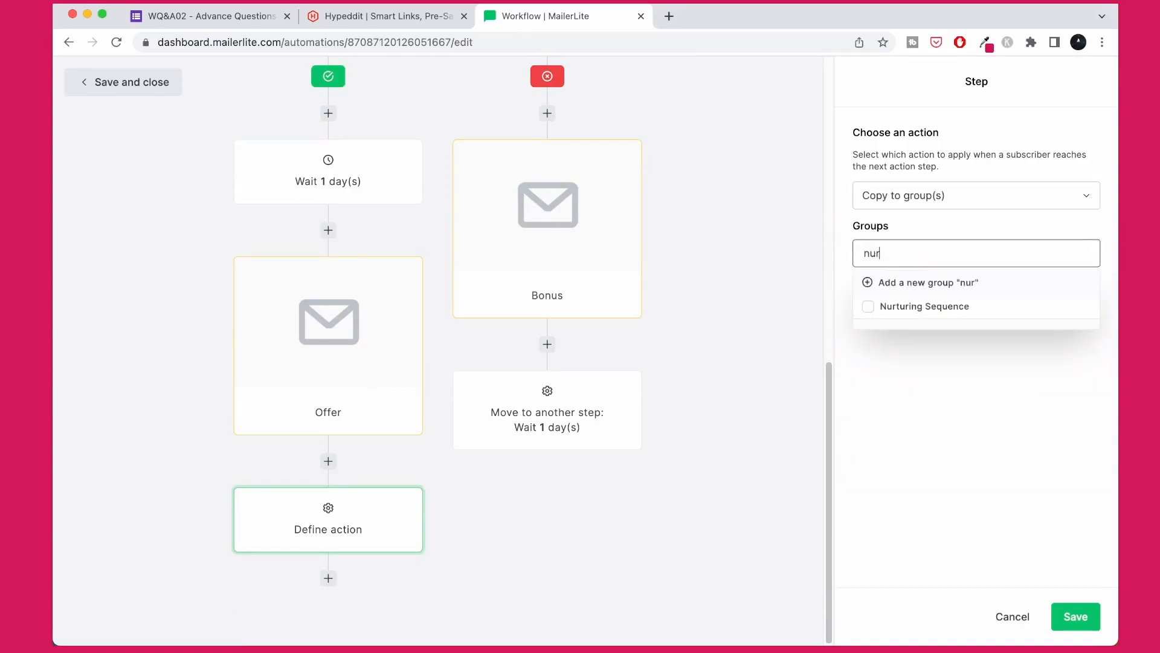
{"action": "left_click", "coordinate": [917, 308]}
{"action": "left_click", "coordinate": [841, 382]}
{"action": "scroll", "coordinate": [734, 318], "scroll_direction": "up", "scroll_amount": 2}
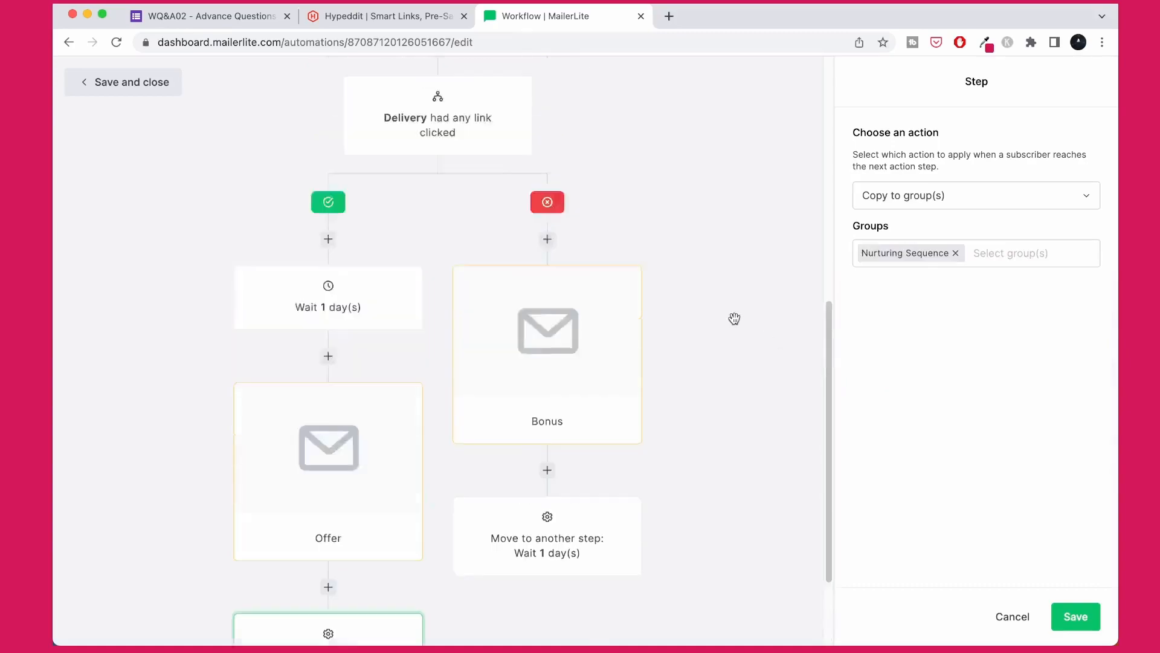
{"action": "scroll", "coordinate": [734, 319], "scroll_direction": "up", "scroll_amount": 8}
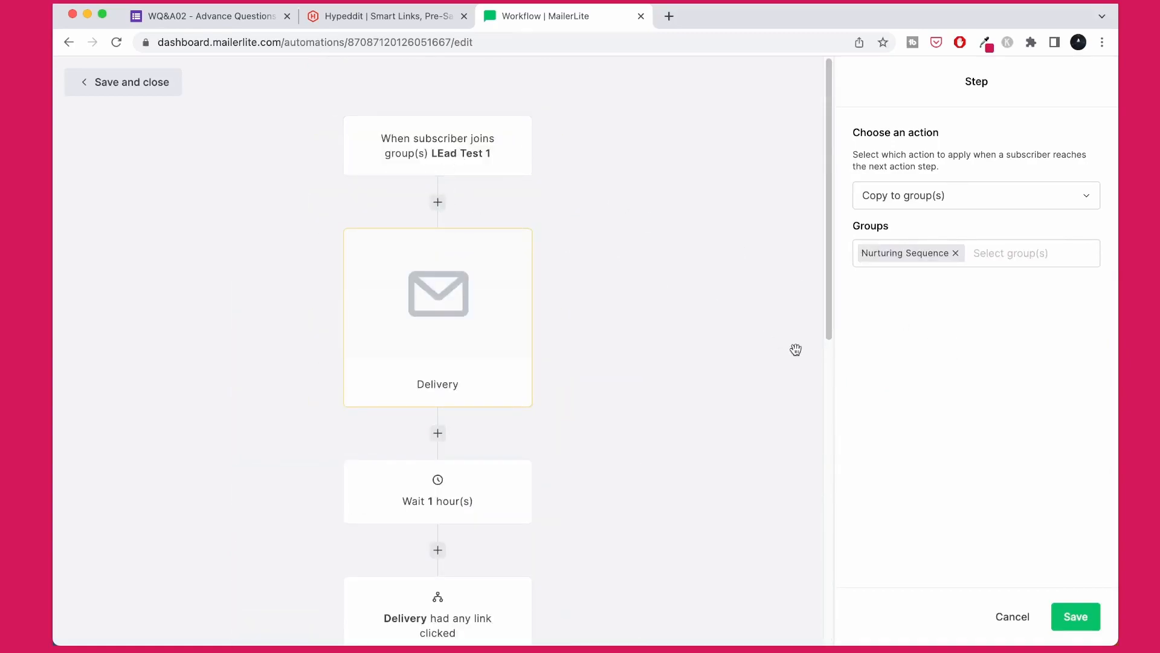
{"action": "scroll", "coordinate": [796, 350], "scroll_direction": "down", "scroll_amount": 10}
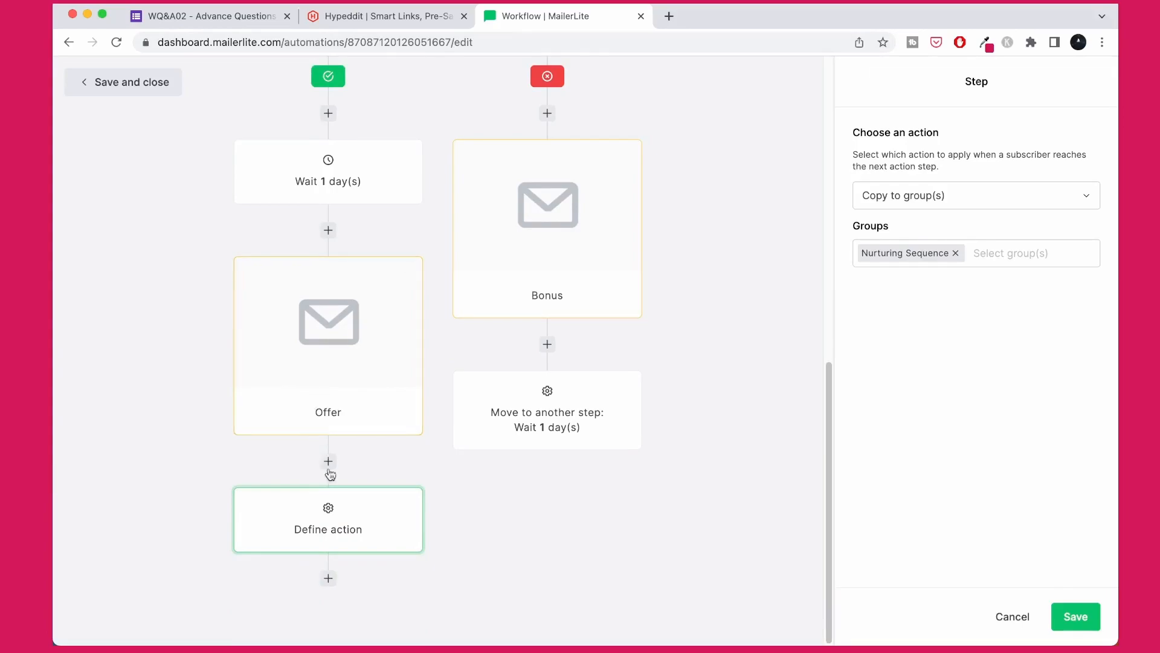
{"action": "left_click", "coordinate": [1075, 624]}
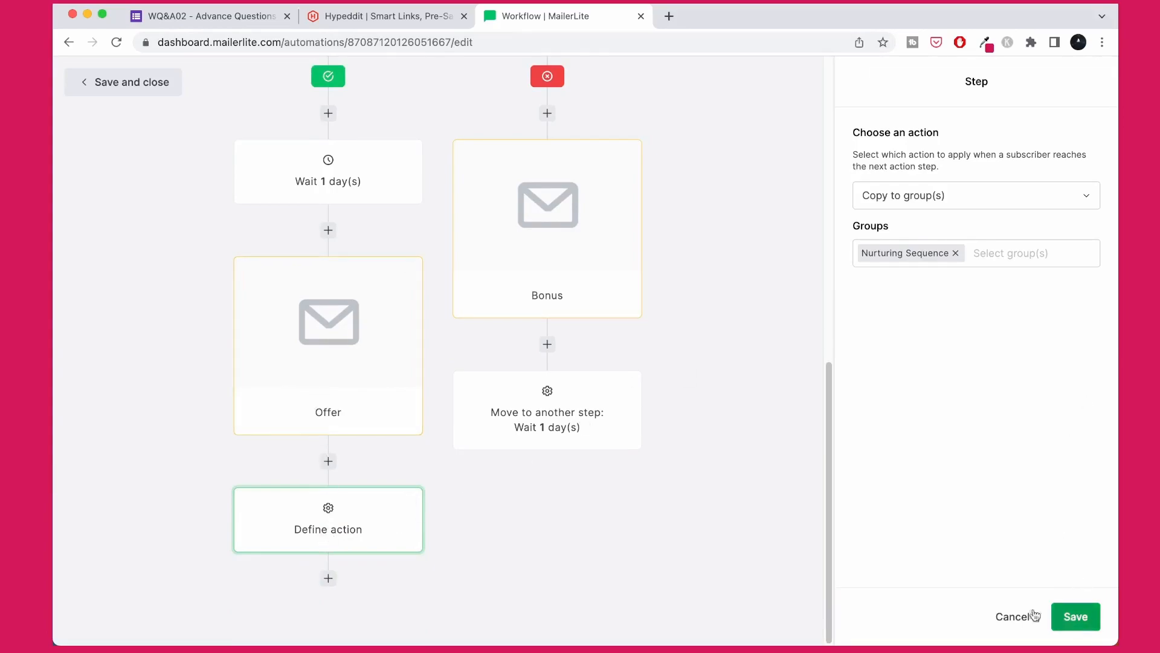